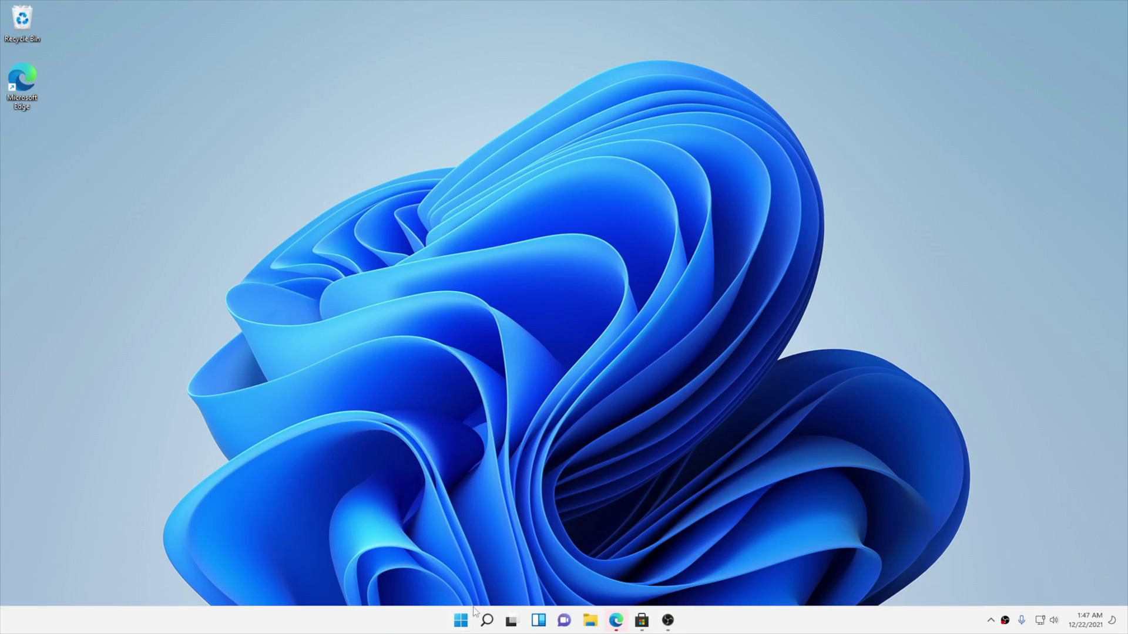
Uninstall Microsoft Solitaire Collection from Start, then search 'cor' and bring up Cortana's options
{"action": "left_click", "coordinate": [462, 621]}
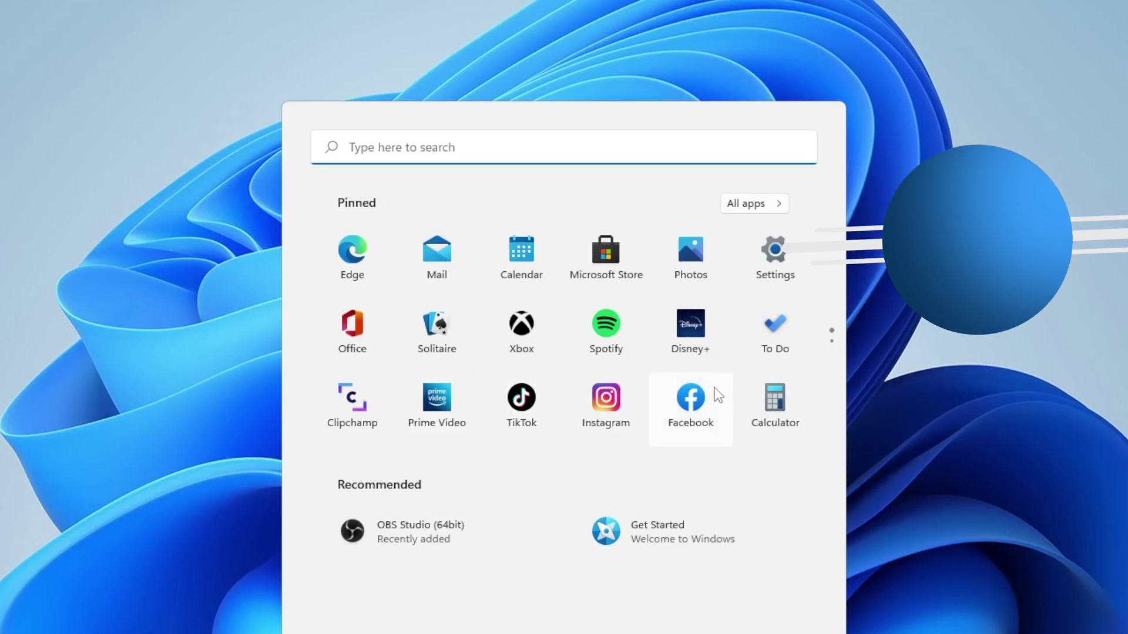
{"action": "scroll", "coordinate": [730, 405], "scroll_direction": "down", "scroll_amount": 1}
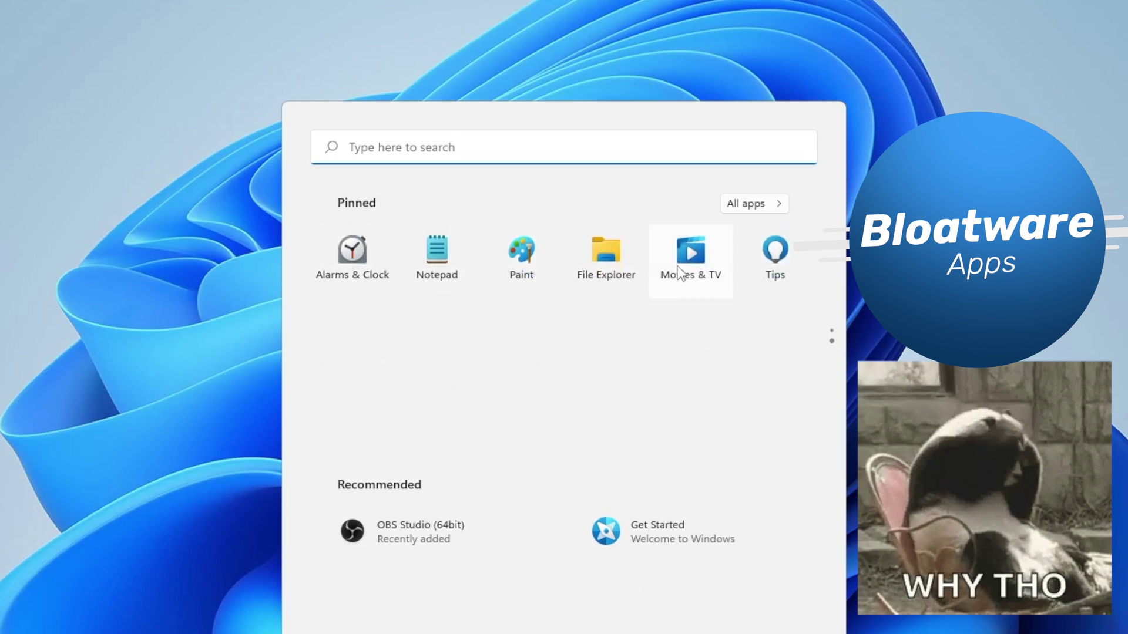
{"action": "scroll", "coordinate": [421, 285], "scroll_direction": "up", "scroll_amount": 1}
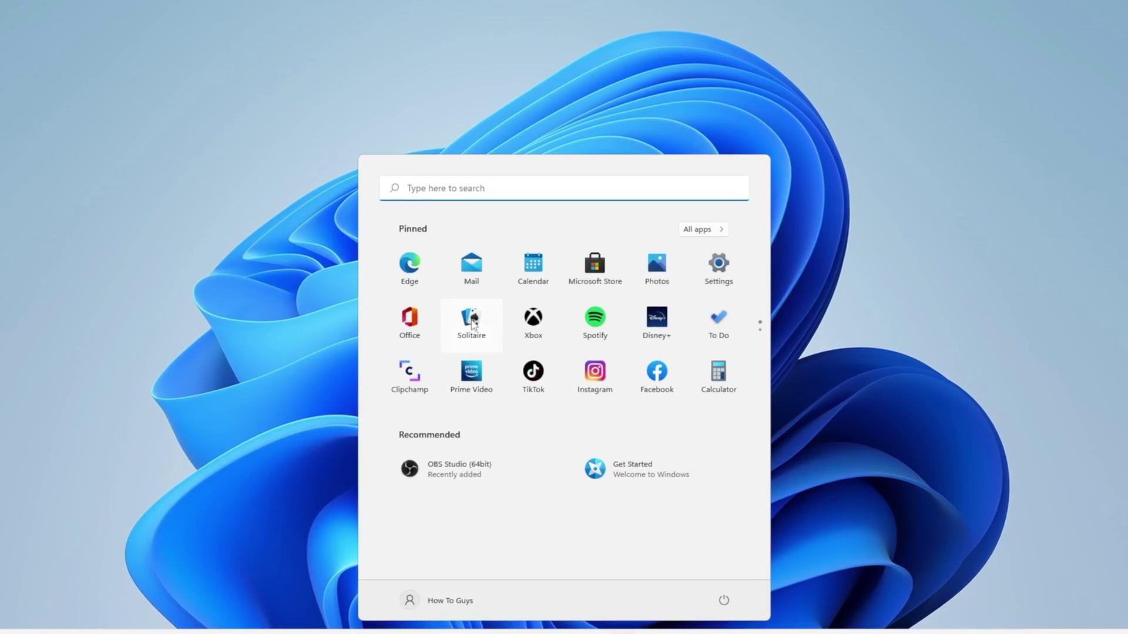
{"action": "right_click", "coordinate": [438, 326]}
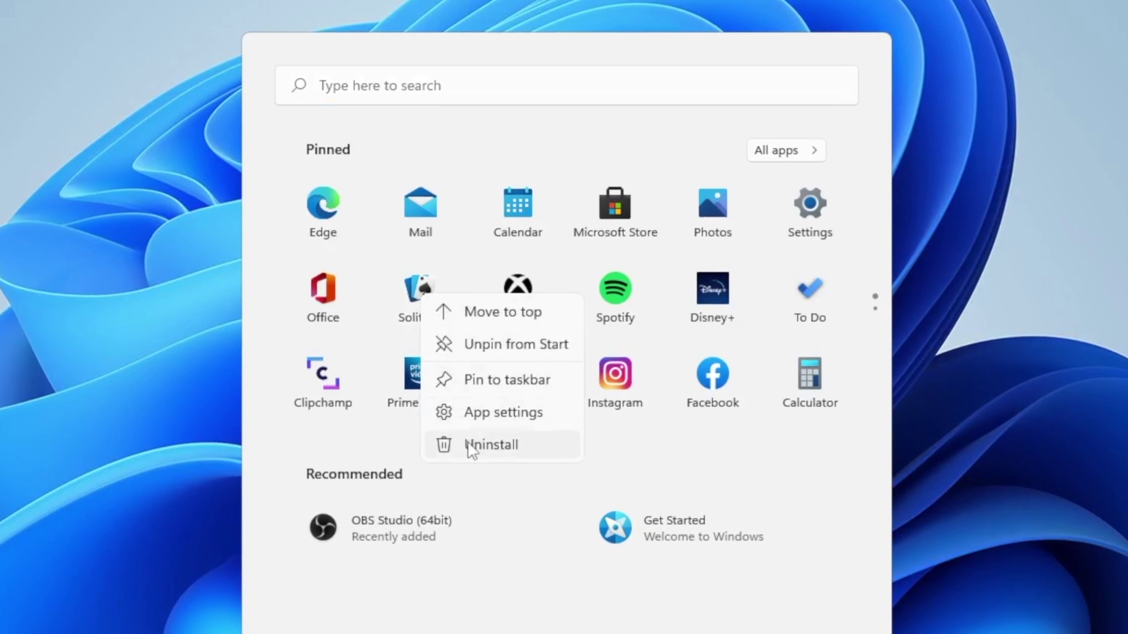
{"action": "left_click", "coordinate": [482, 465]}
{"action": "left_click", "coordinate": [505, 481]}
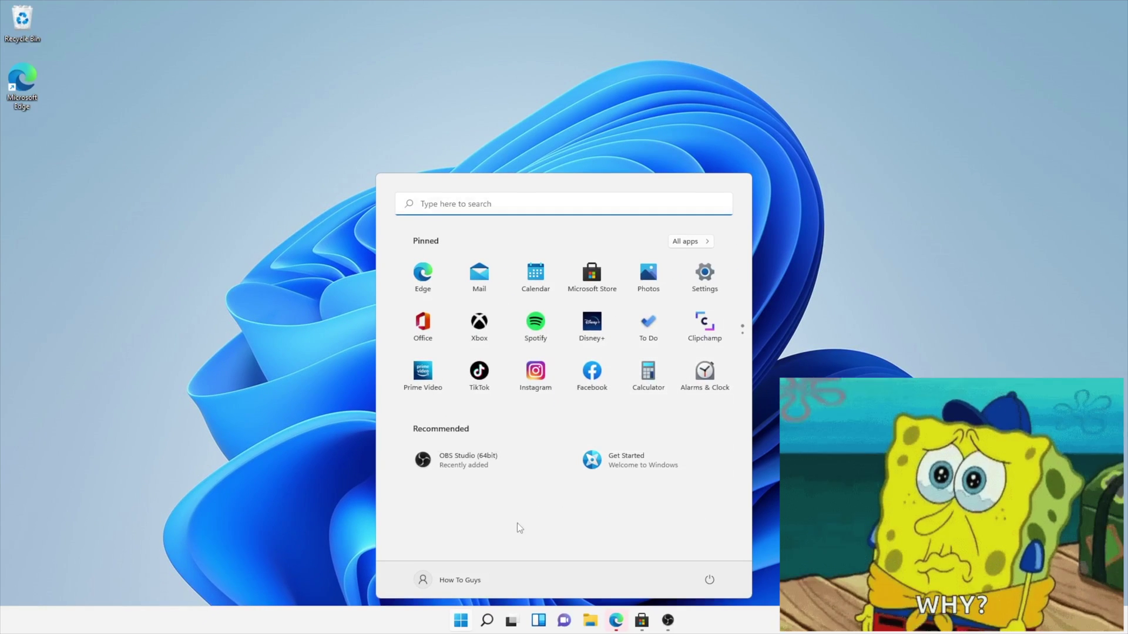
{"action": "type", "text": "cor"}
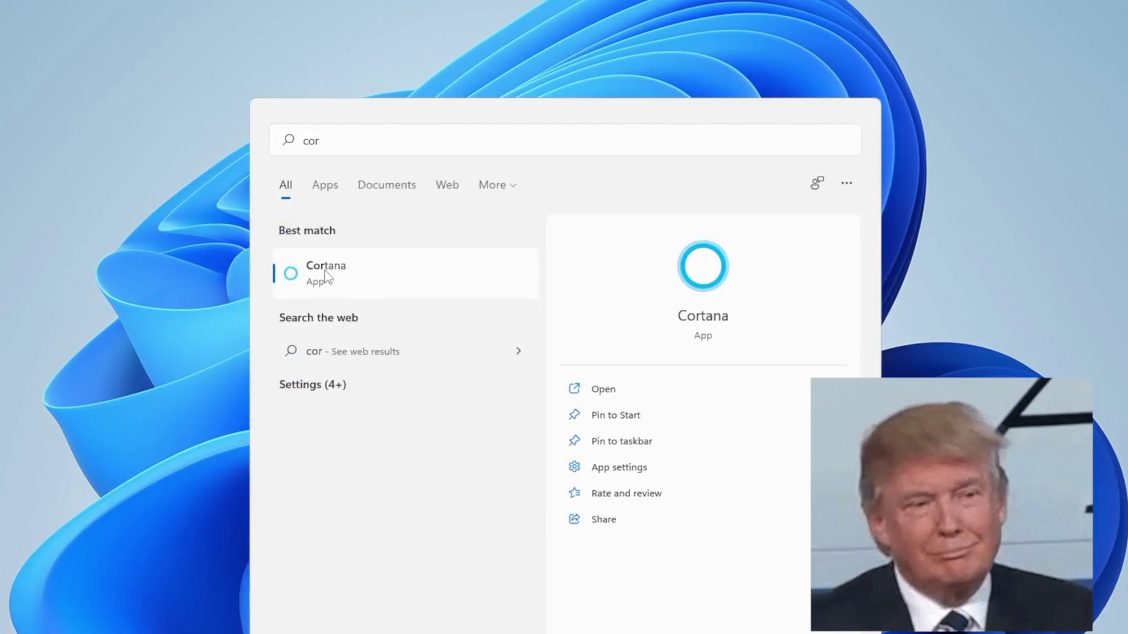
{"action": "right_click", "coordinate": [387, 297]}
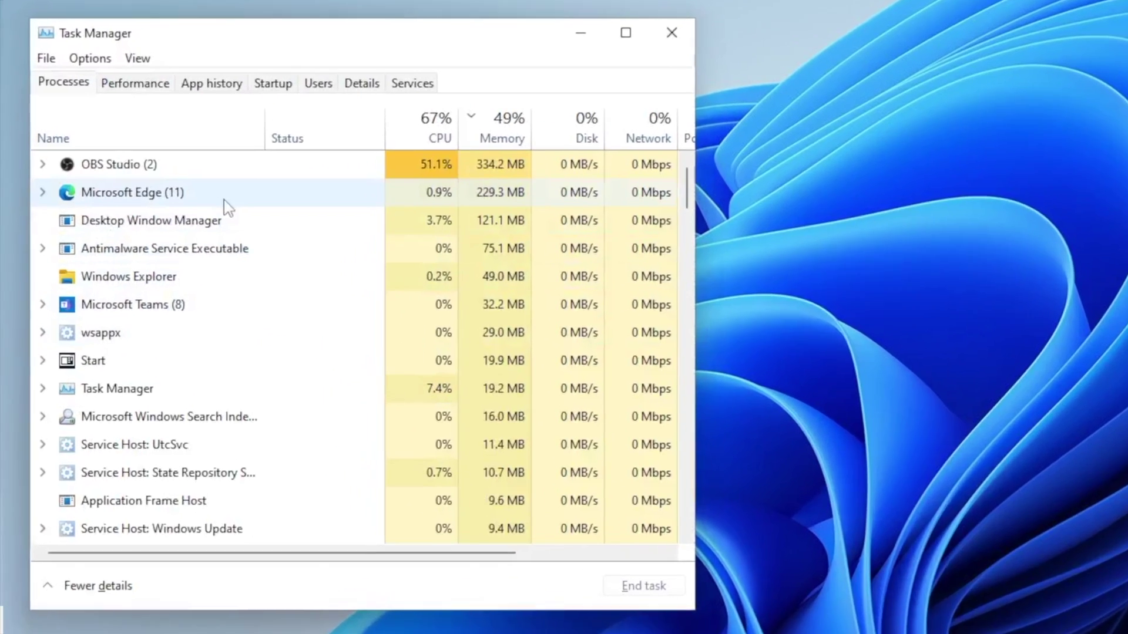
Select the Microsoft Edge and Microsoft Teams processes in Task Manager
{"action": "left_click", "coordinate": [147, 193]}
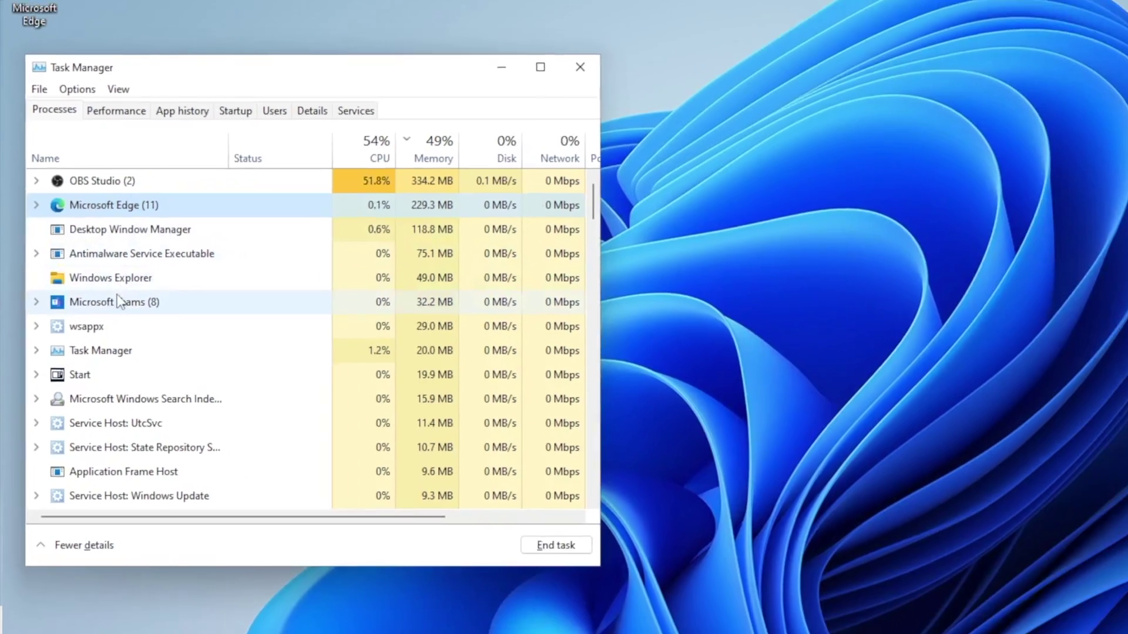
{"action": "left_click", "coordinate": [206, 310]}
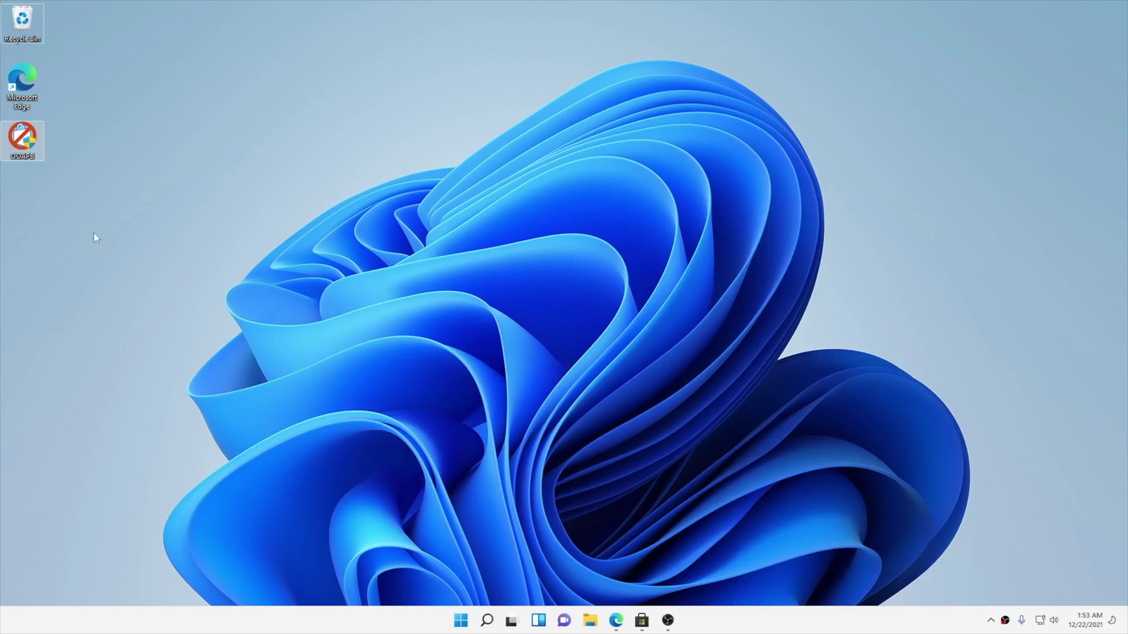
Launch O&O AppBuster from the desktop and hide Normal Apps in the View menu
{"action": "mouse_move", "coordinate": [26, 154]}
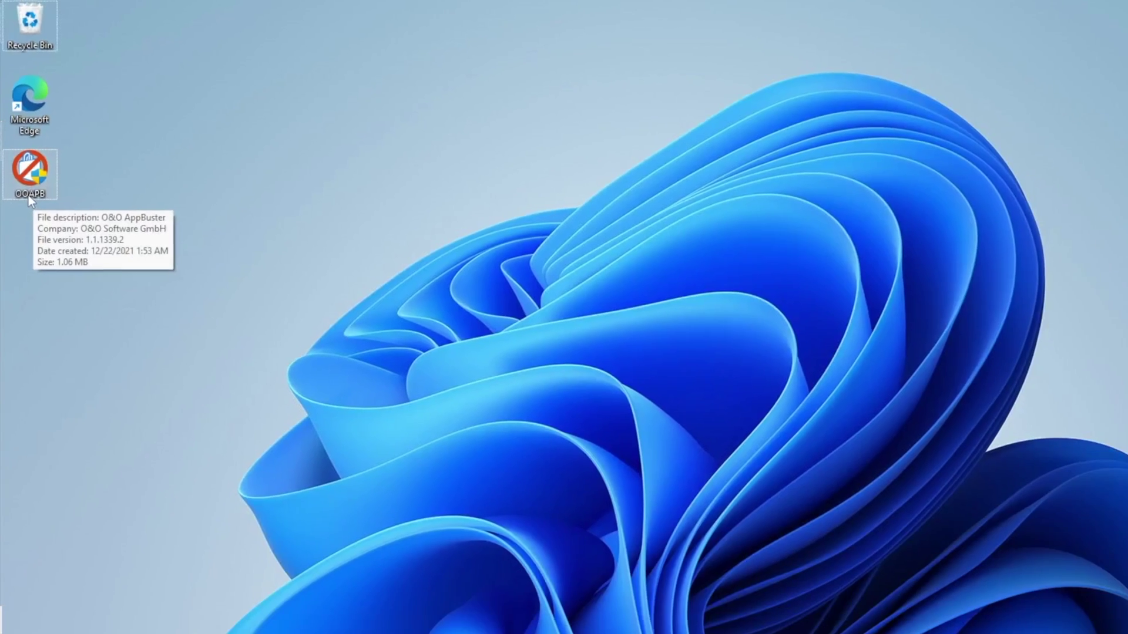
{"action": "double_click", "coordinate": [42, 263]}
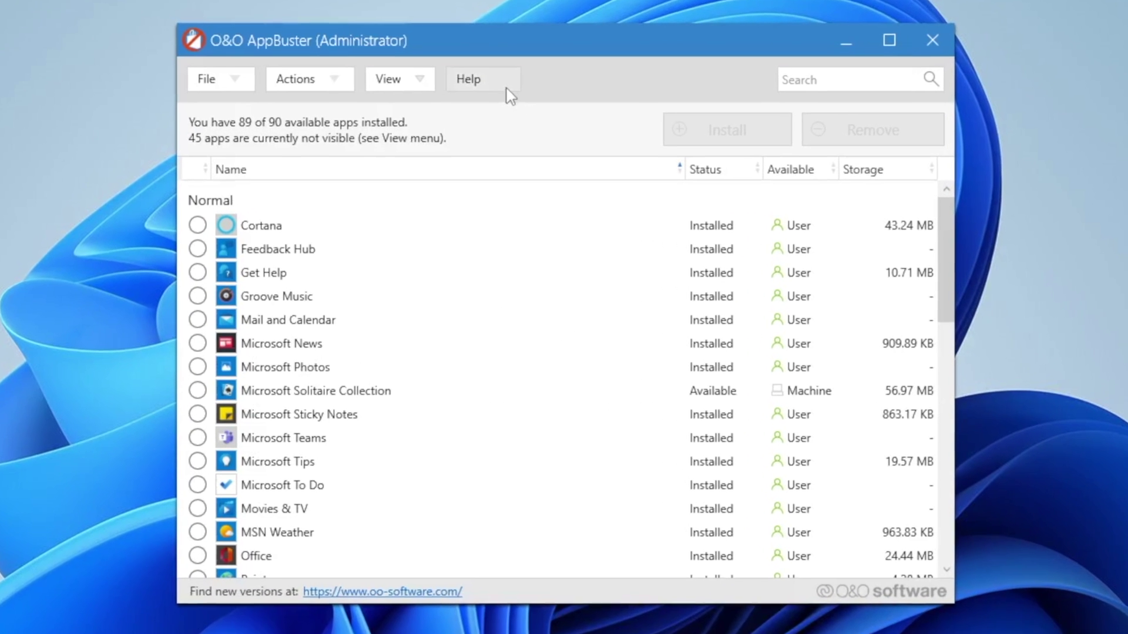
{"action": "left_click", "coordinate": [350, 163]}
{"action": "left_click", "coordinate": [273, 73]}
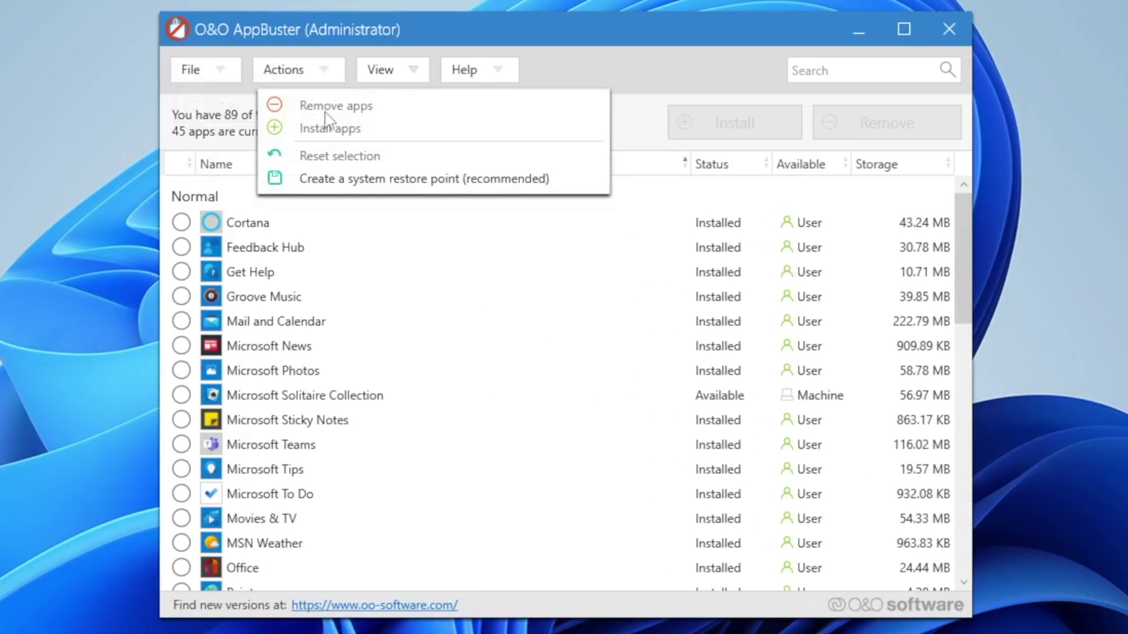
{"action": "left_click", "coordinate": [387, 70]}
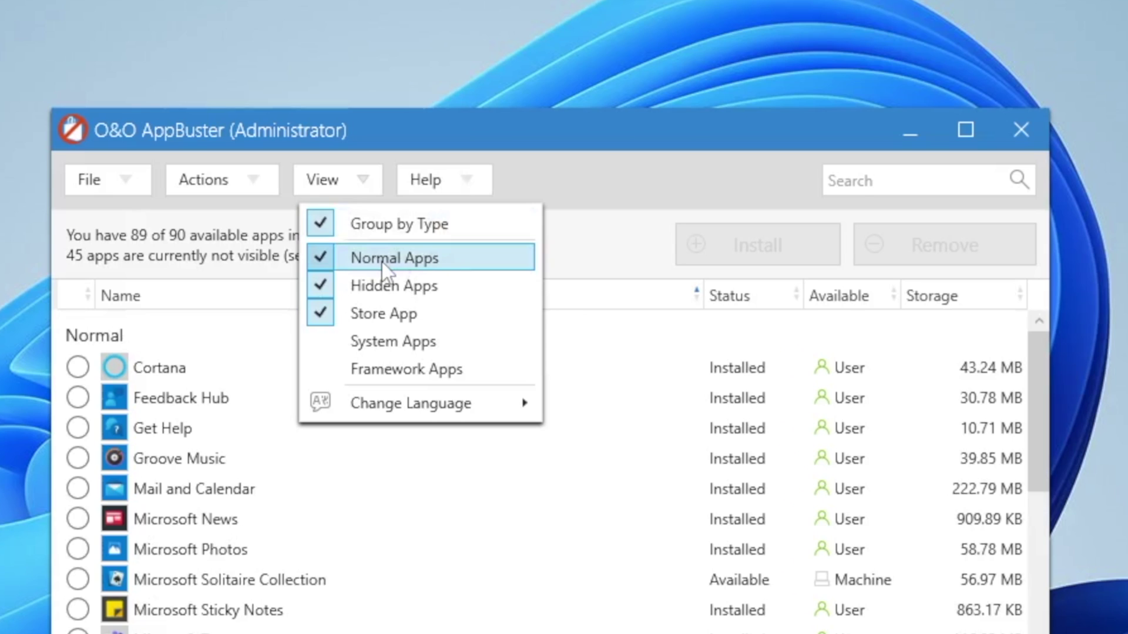
{"action": "left_click", "coordinate": [382, 262]}
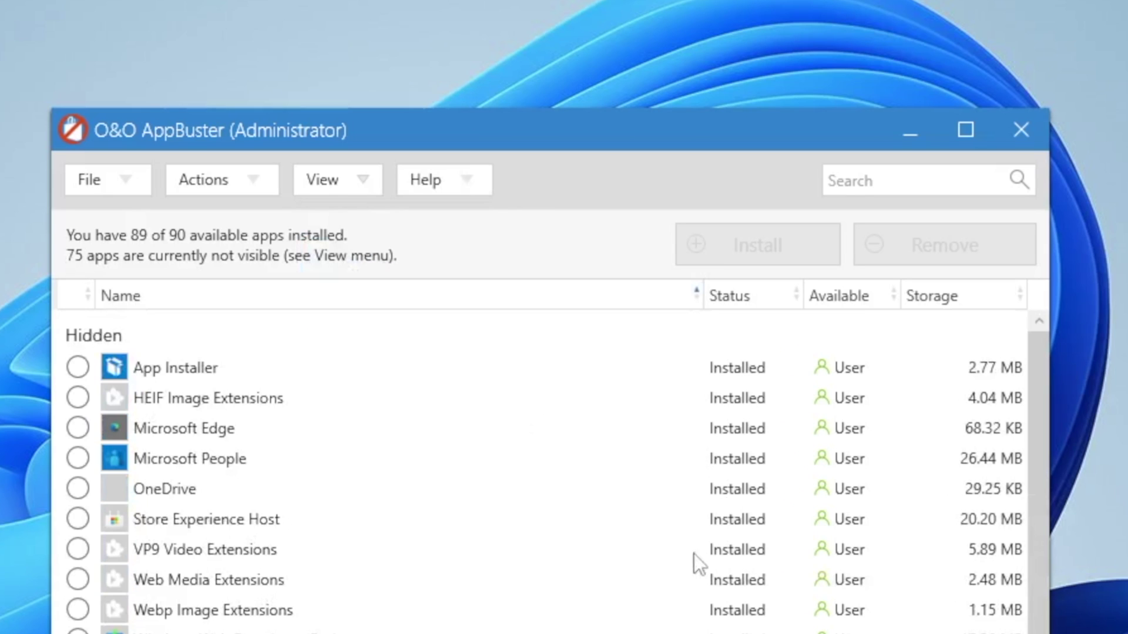
Mark OneDrive for removal and toggle the Windows Web Experience Pack and Xbox entries
{"action": "left_click", "coordinate": [340, 188]}
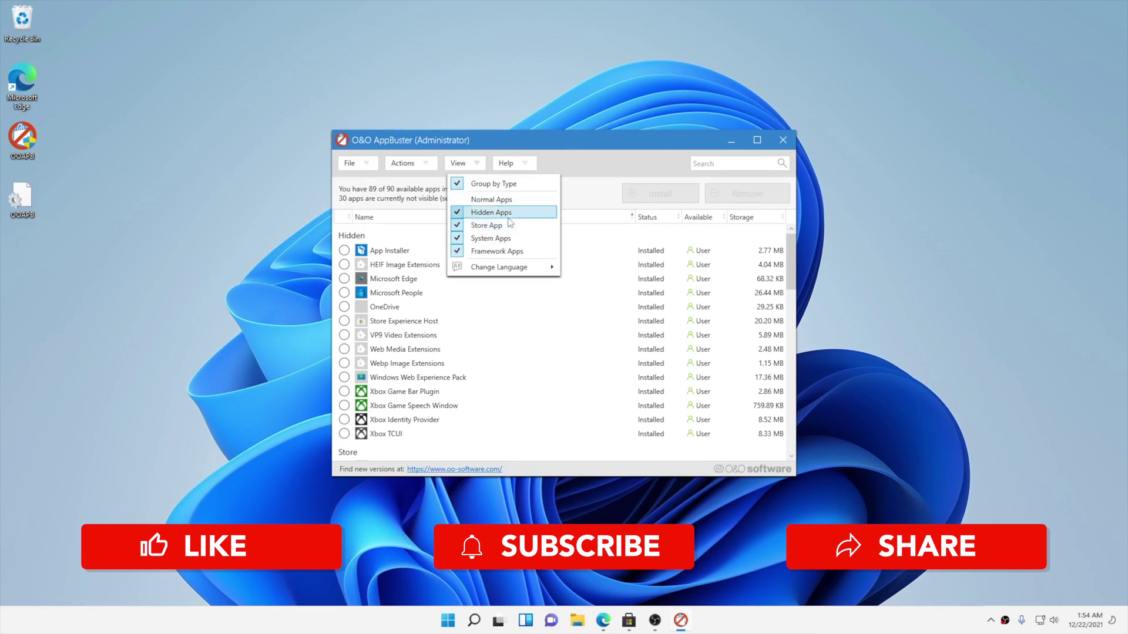
{"action": "left_click", "coordinate": [577, 186]}
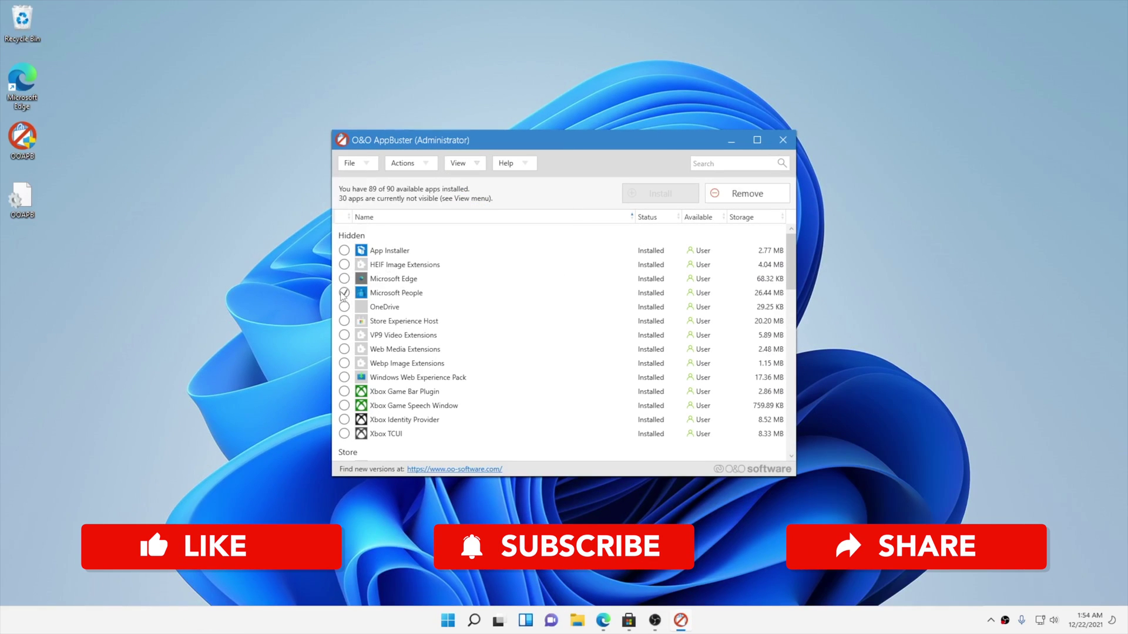
{"action": "left_click", "coordinate": [344, 306]}
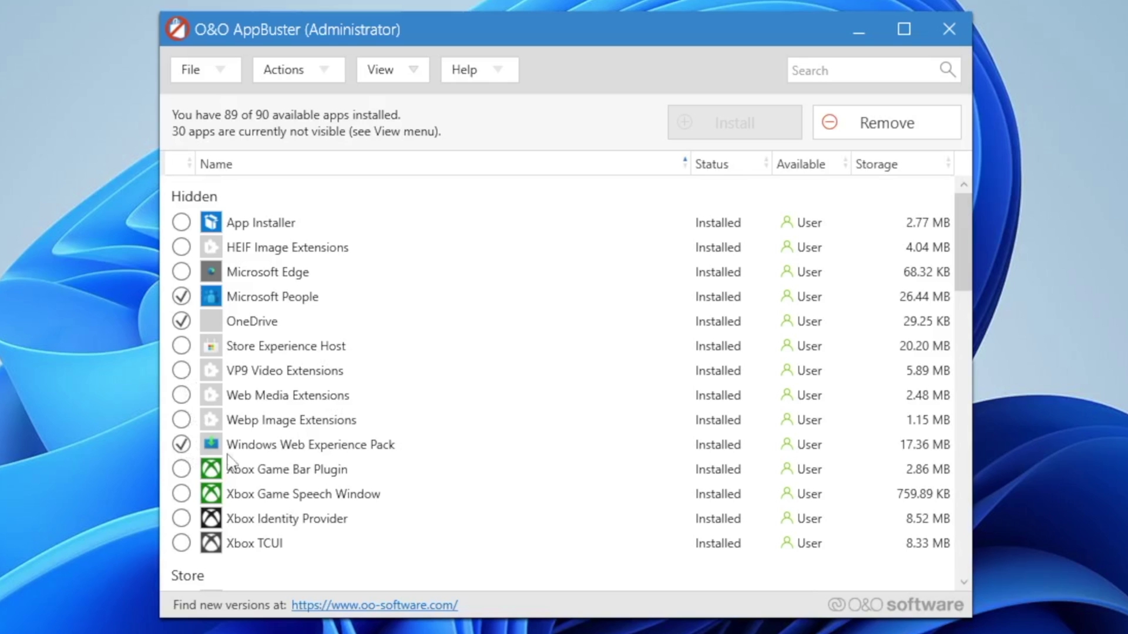
{"action": "left_click", "coordinate": [181, 445]}
{"action": "left_click", "coordinate": [181, 470]}
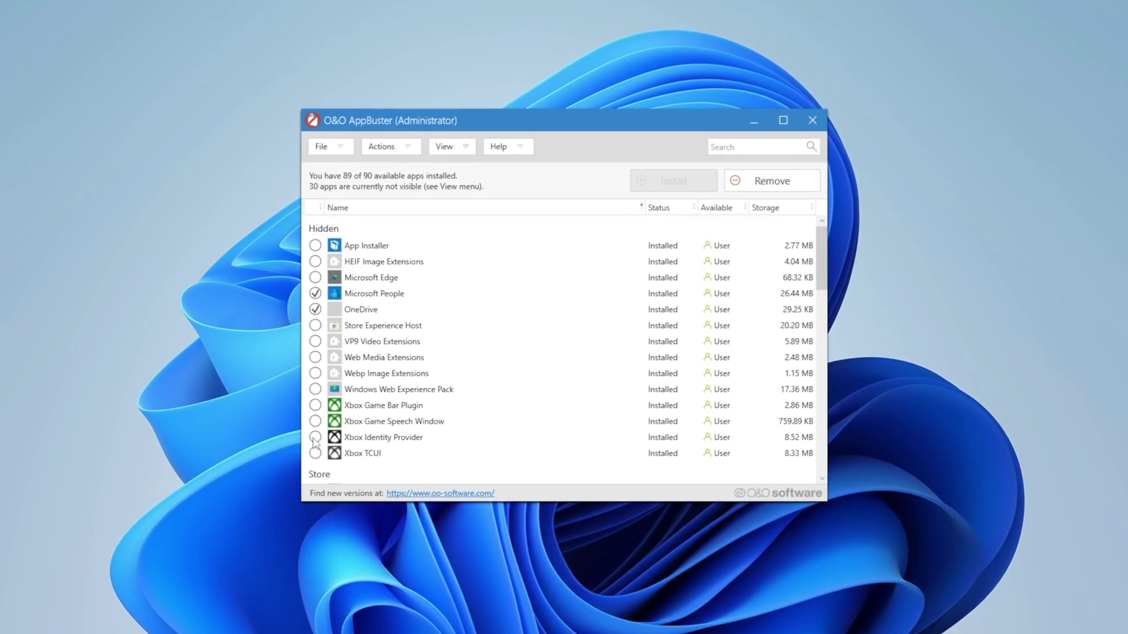
Review the app list and start removing the marked apps
{"action": "scroll", "coordinate": [253, 517], "scroll_direction": "down", "scroll_amount": 3}
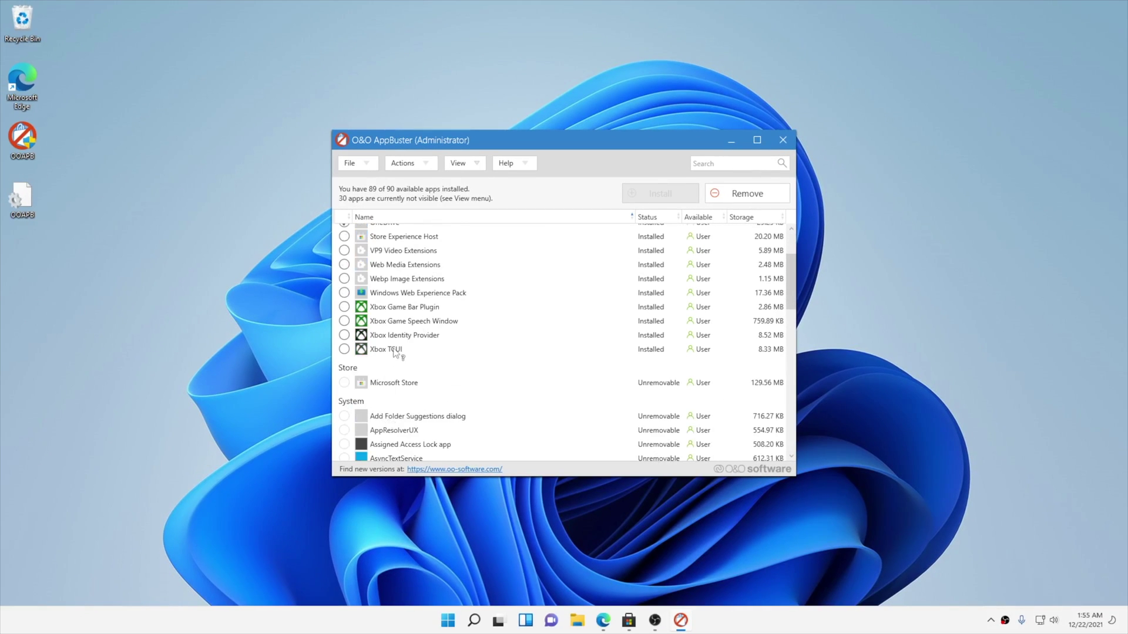
{"action": "scroll", "coordinate": [384, 418], "scroll_direction": "down", "scroll_amount": 3}
{"action": "scroll", "coordinate": [379, 382], "scroll_direction": "up", "scroll_amount": 6}
{"action": "scroll", "coordinate": [378, 367], "scroll_direction": "down", "scroll_amount": 3}
{"action": "scroll", "coordinate": [590, 327], "scroll_direction": "up", "scroll_amount": 3}
{"action": "left_click", "coordinate": [741, 192]}
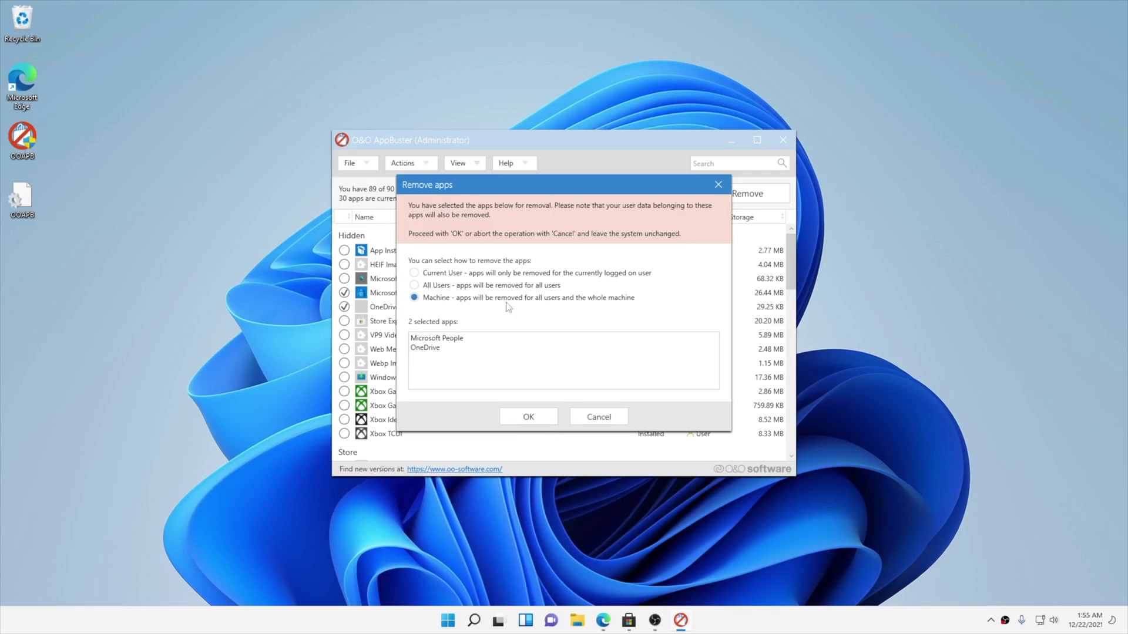
Confirm machine-wide removal of Microsoft People and OneDrive despite the restore-point warning
{"action": "left_click", "coordinate": [540, 419]}
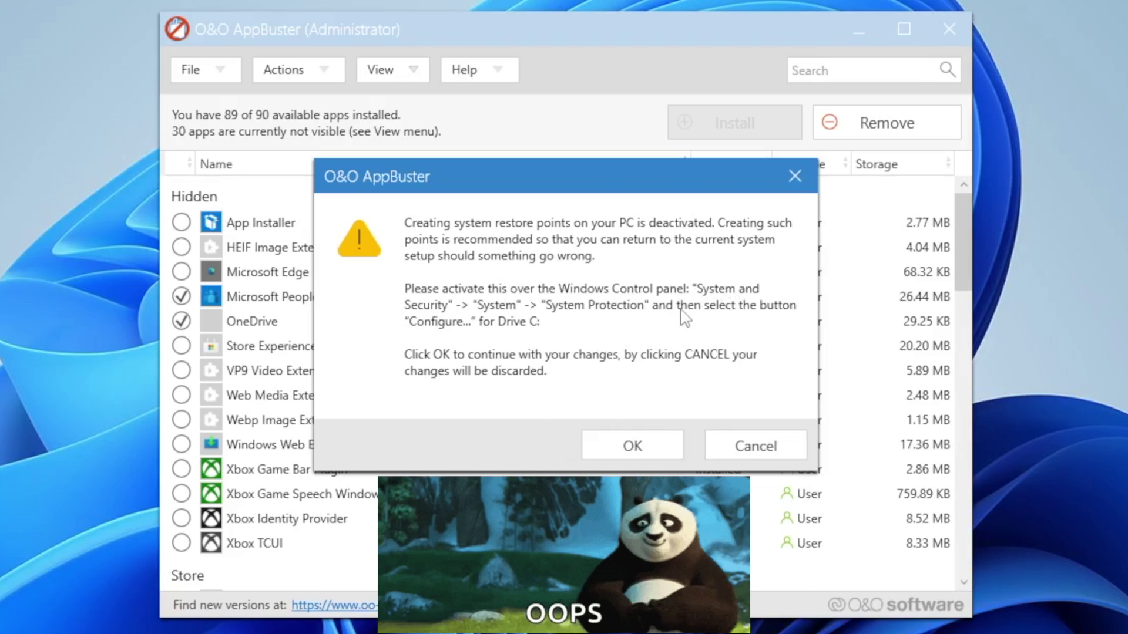
{"action": "left_click", "coordinate": [622, 448]}
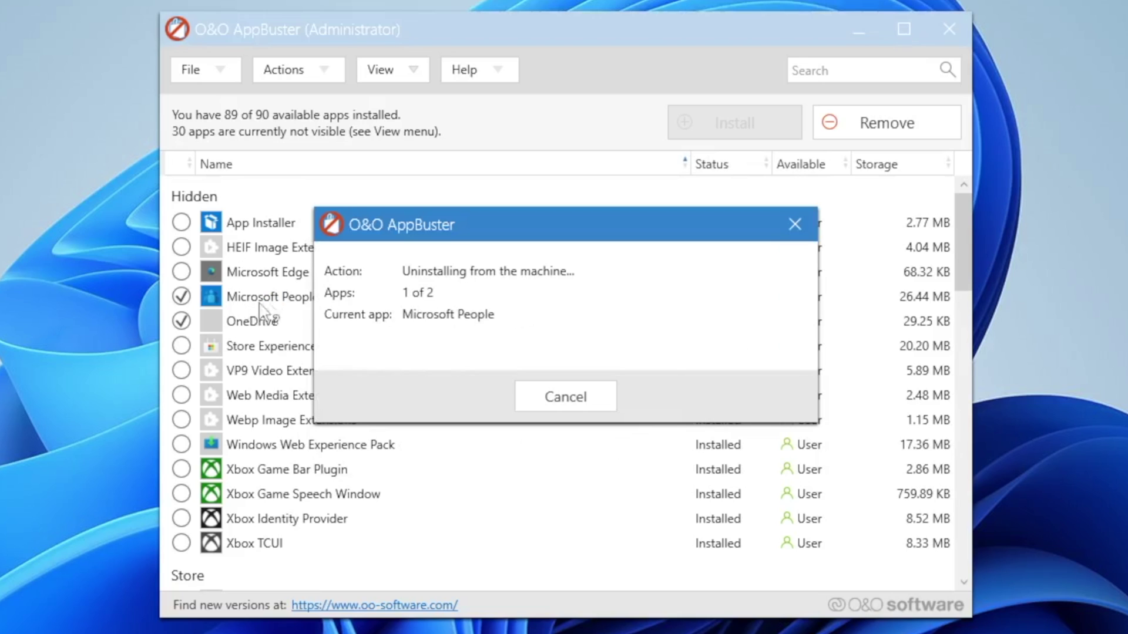
Search 'cort', mark Cortana and remove it for all users
{"action": "left_click", "coordinate": [614, 411]}
{"action": "type", "text": "corta"}
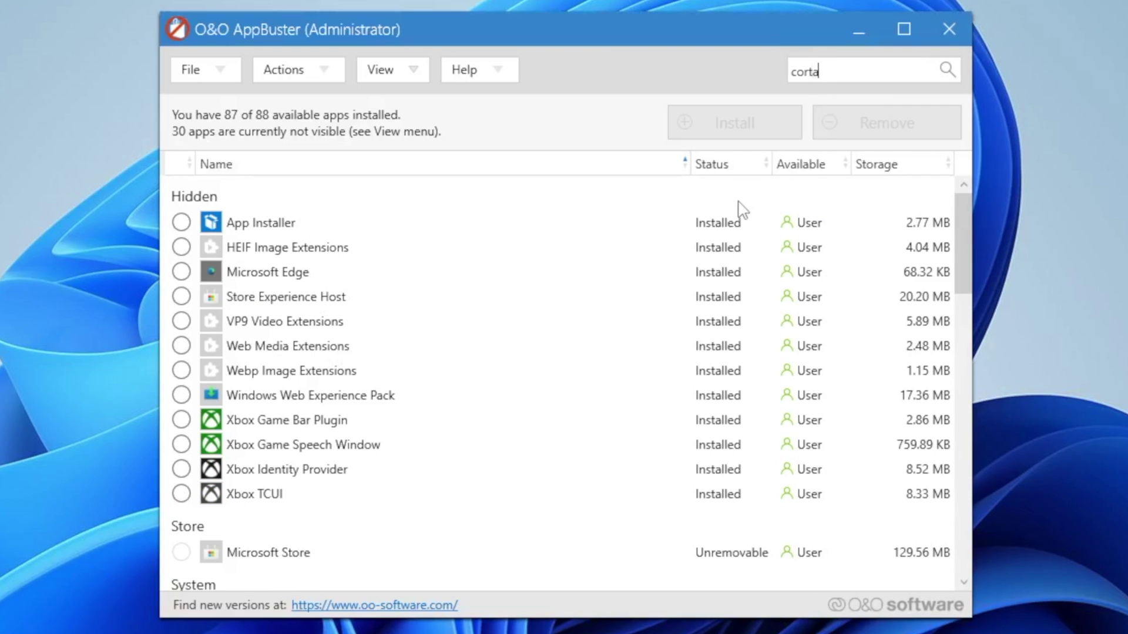
{"action": "key", "text": "BackSpace"}
{"action": "left_click", "coordinate": [181, 222]}
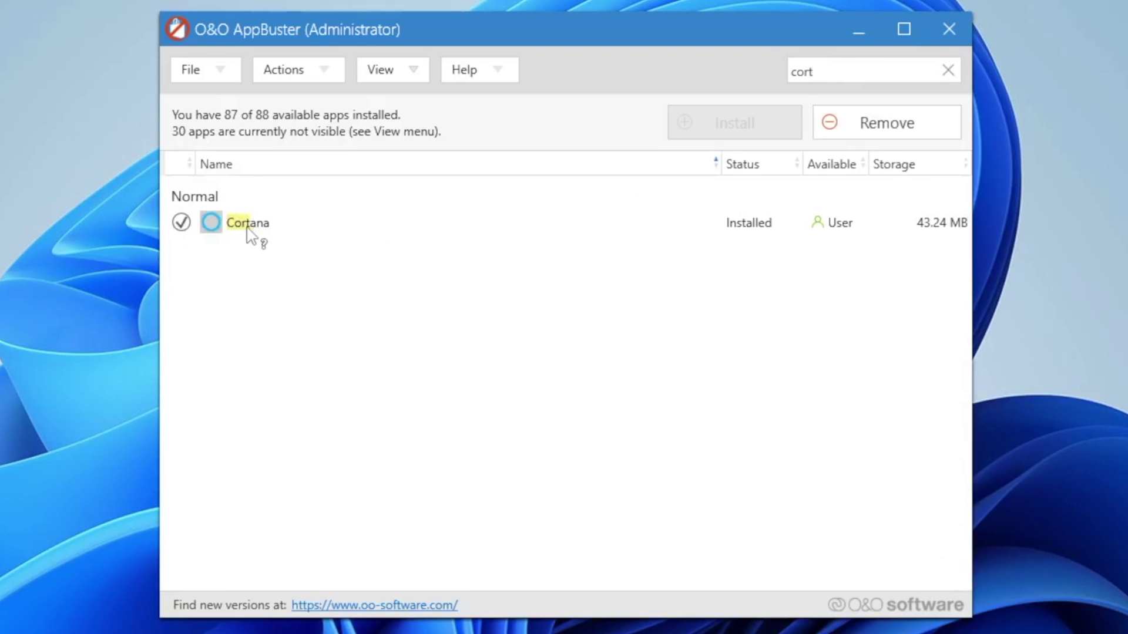
{"action": "left_click", "coordinate": [286, 227]}
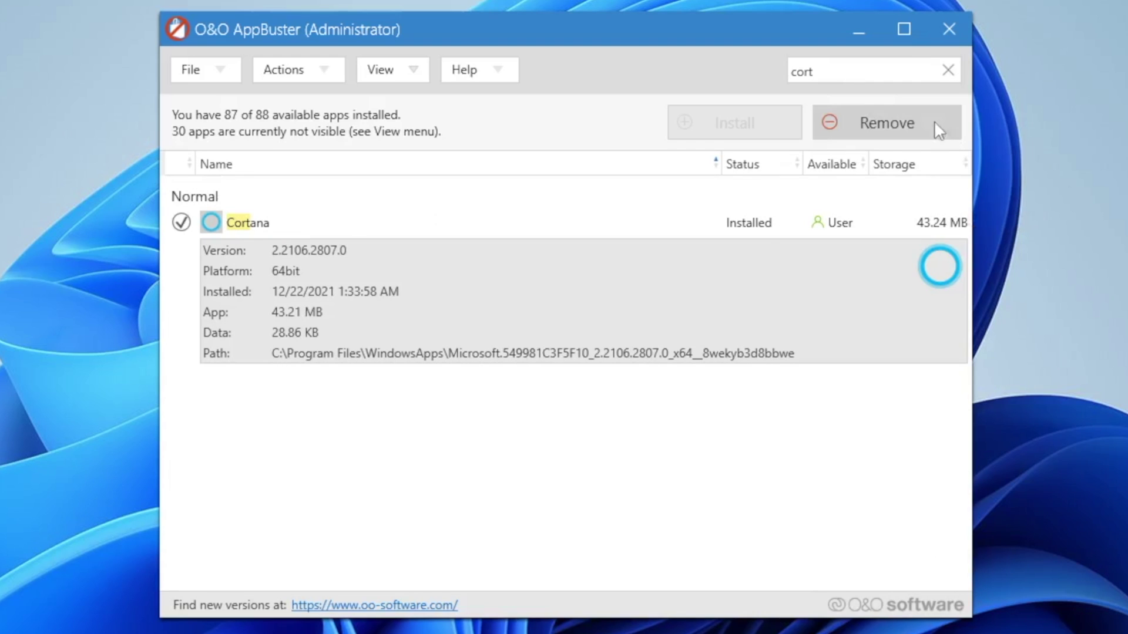
{"action": "left_click", "coordinate": [914, 134]}
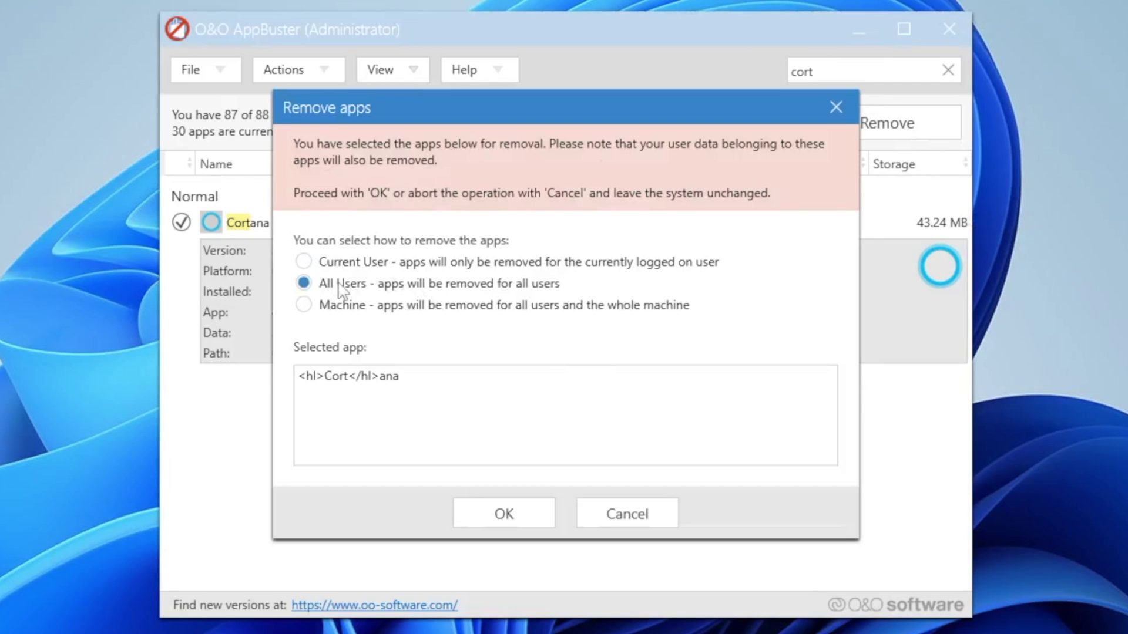
{"action": "left_click", "coordinate": [500, 511]}
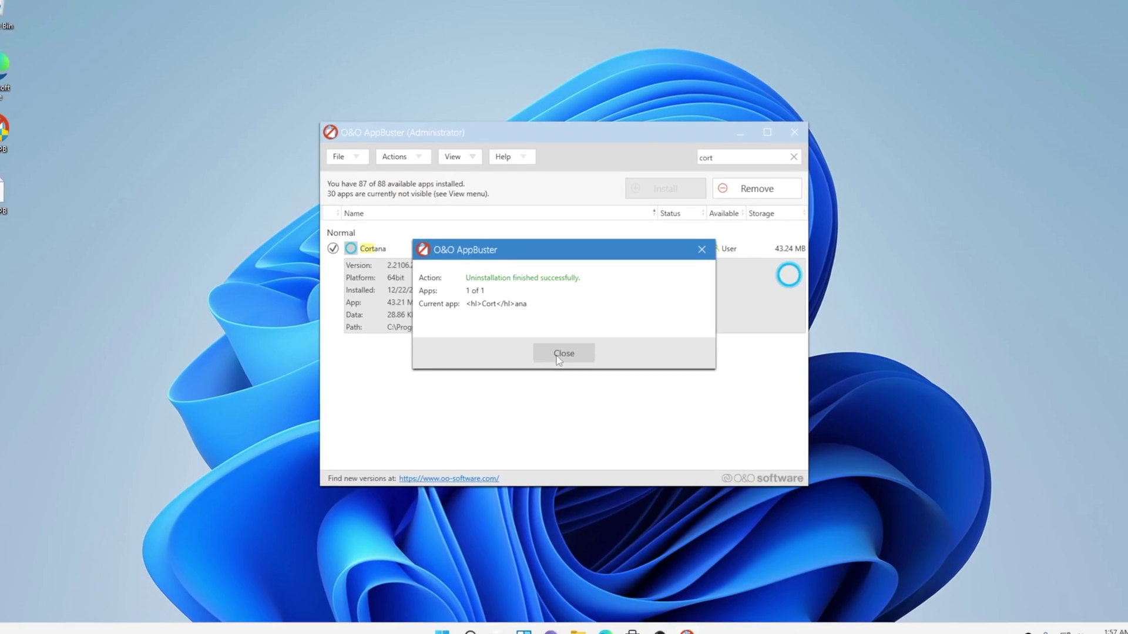
{"action": "key", "text": "Return"}
Search the Start menu for Cortana with 'cort'
{"action": "left_click", "coordinate": [449, 621]}
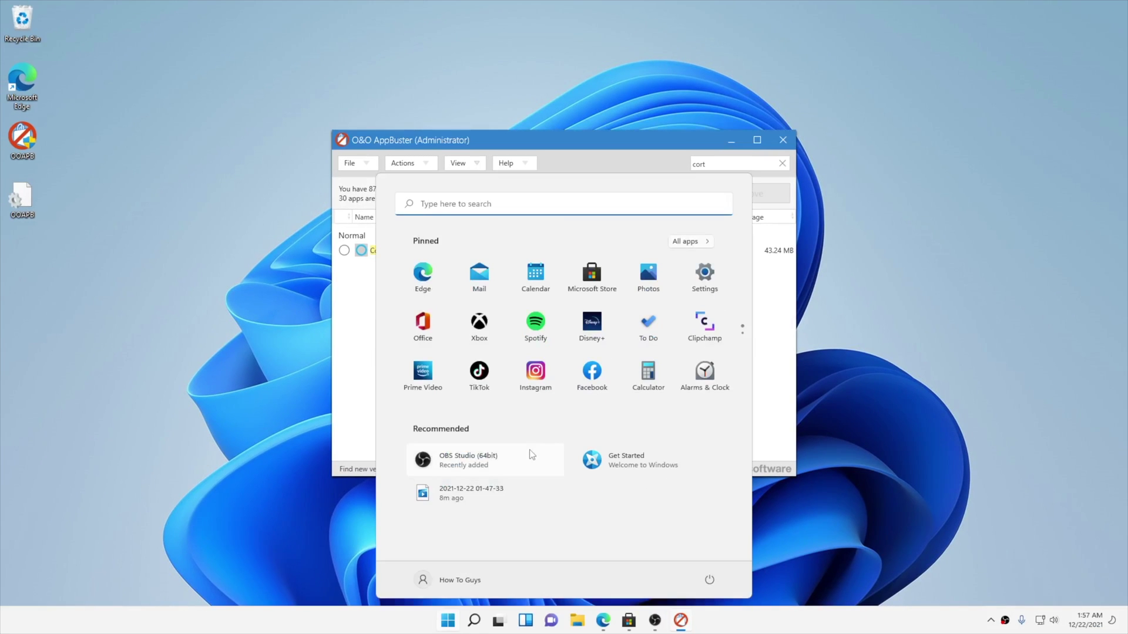
{"action": "type", "text": "ac"}
{"action": "key", "text": "BackSpace"}
{"action": "key", "text": "BackSpace"}
{"action": "type", "text": "cort"}
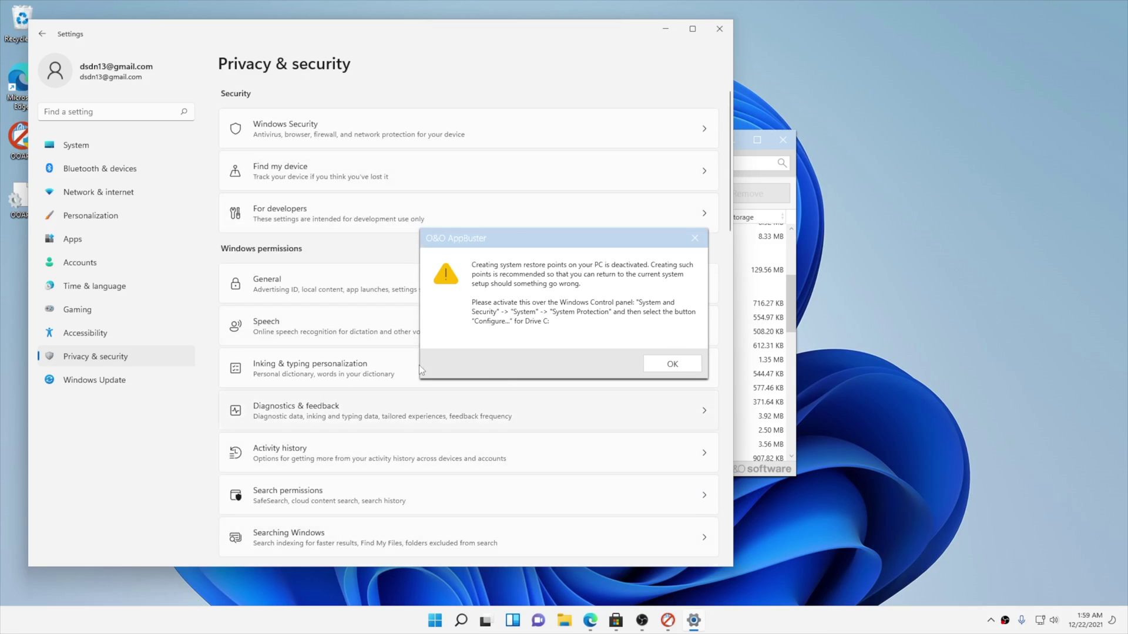
Close Settings and open Create a restore point via a 'system rest' search
{"action": "left_click", "coordinate": [719, 30]}
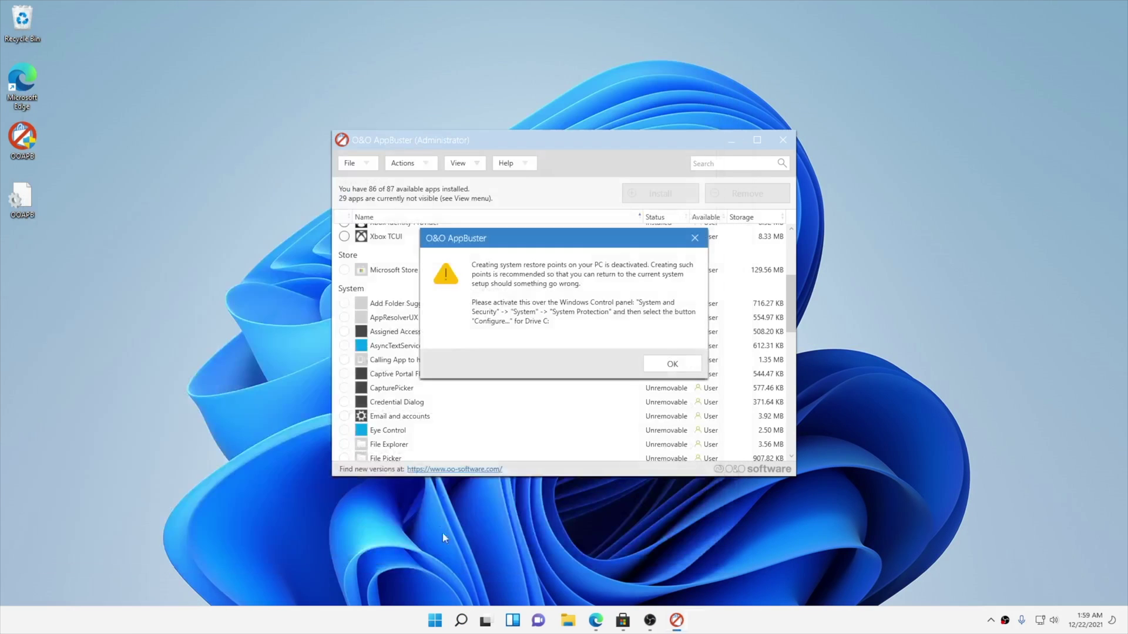
{"action": "left_click", "coordinate": [442, 627]}
{"action": "type", "text": "syste"}
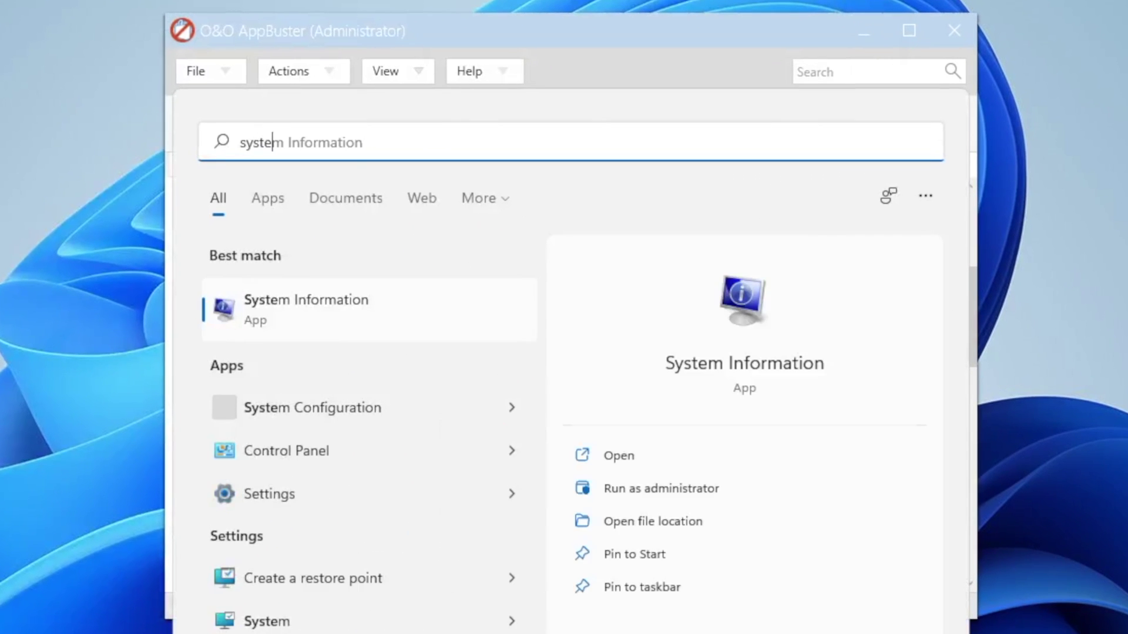
{"action": "type", "text": "m rest"}
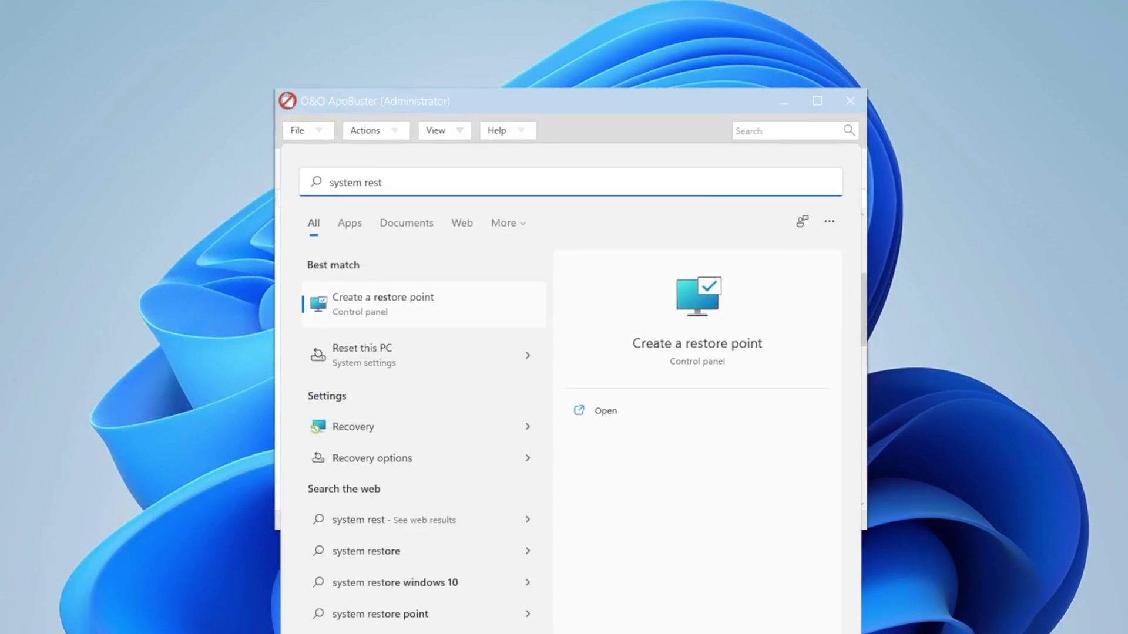
{"action": "key", "text": "Return"}
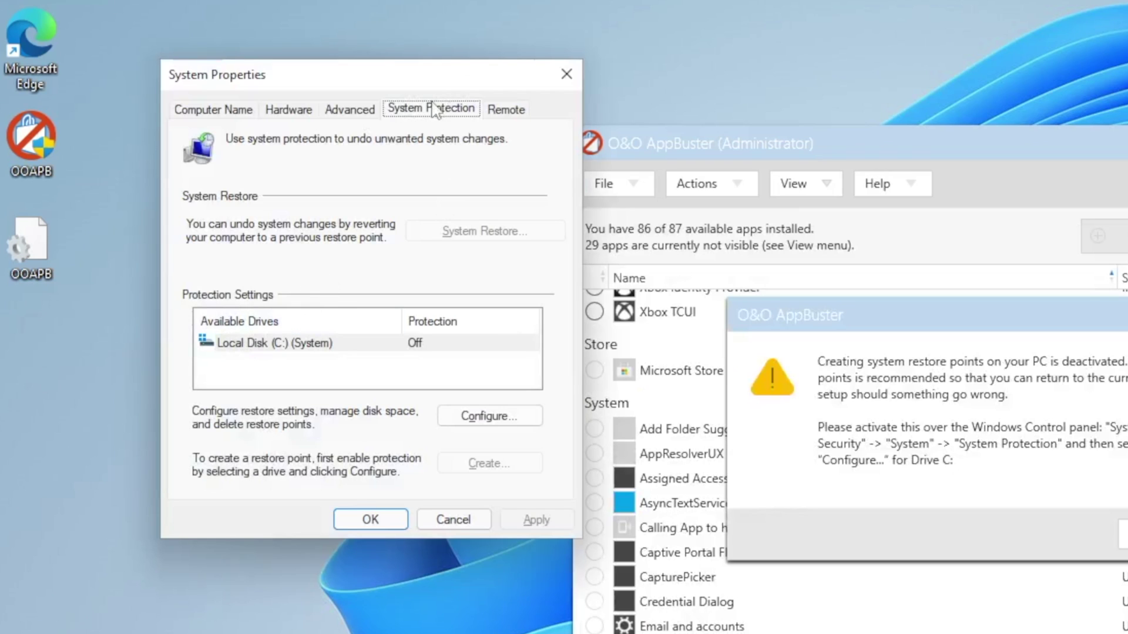
Enable protection on Local Disk (C:) with max usage 29% (32.21 GB)
{"action": "left_click", "coordinate": [298, 347]}
{"action": "left_click", "coordinate": [502, 413]}
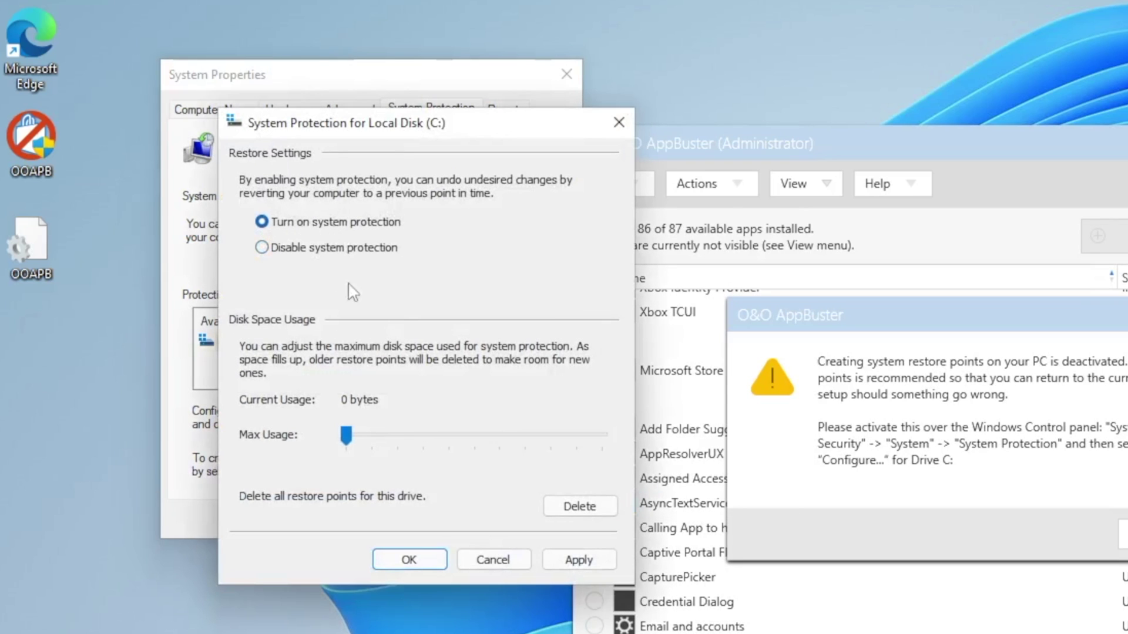
{"action": "left_click_drag", "start_coordinate": [378, 433], "coordinate": [420, 433]}
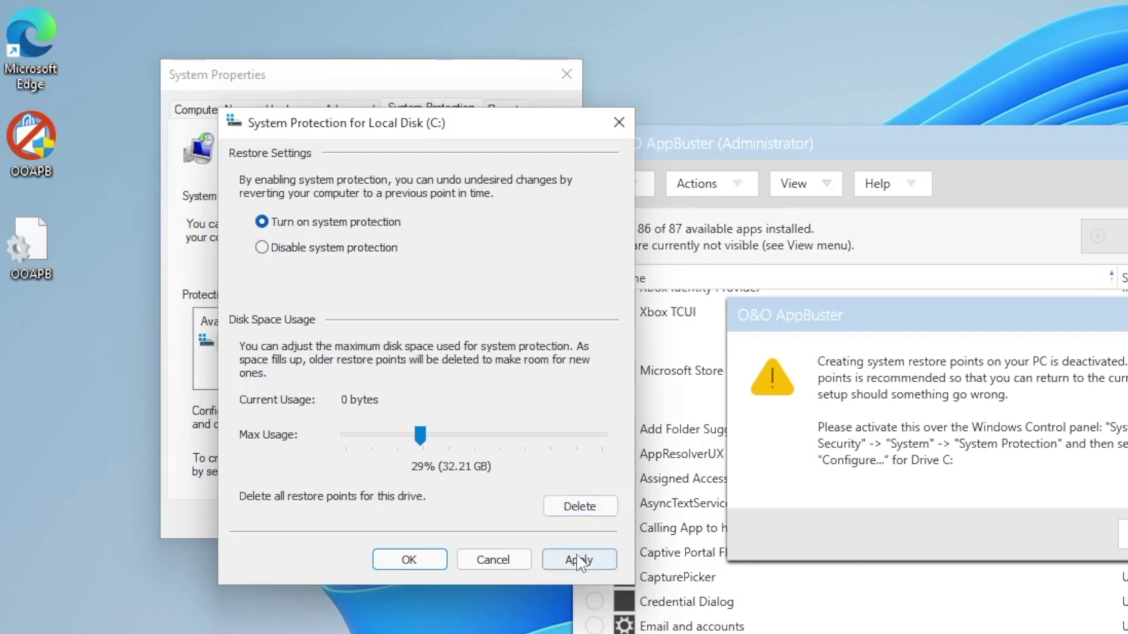
{"action": "left_click", "coordinate": [408, 559]}
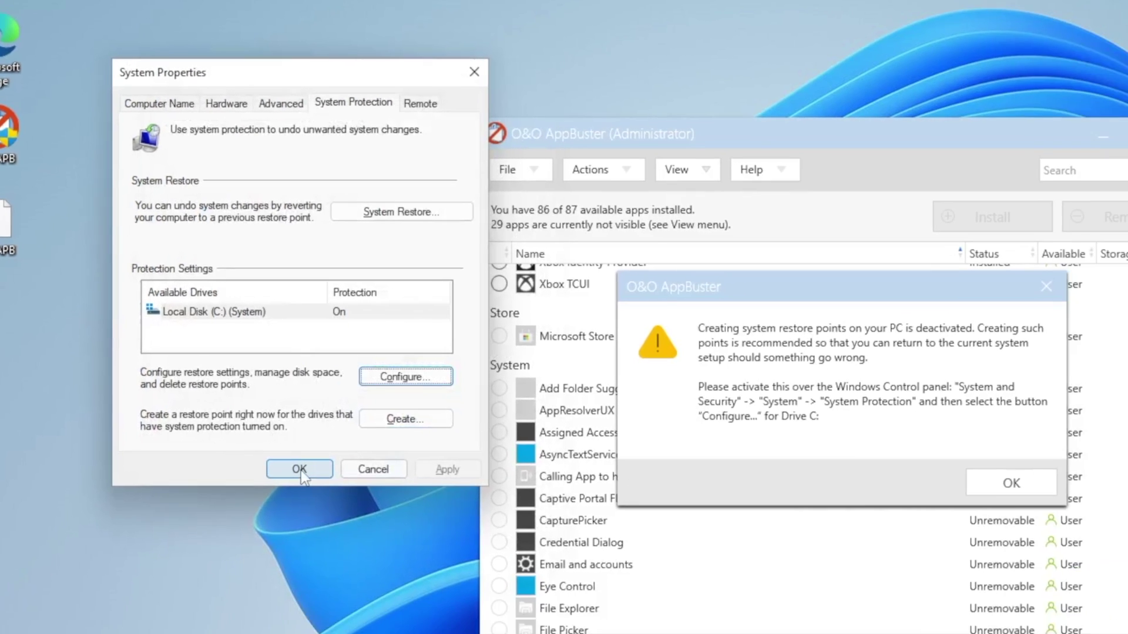
Close System Properties and create a system restore point in AppBuster
{"action": "left_click", "coordinate": [374, 524]}
{"action": "left_click", "coordinate": [756, 419]}
{"action": "left_click", "coordinate": [332, 76]}
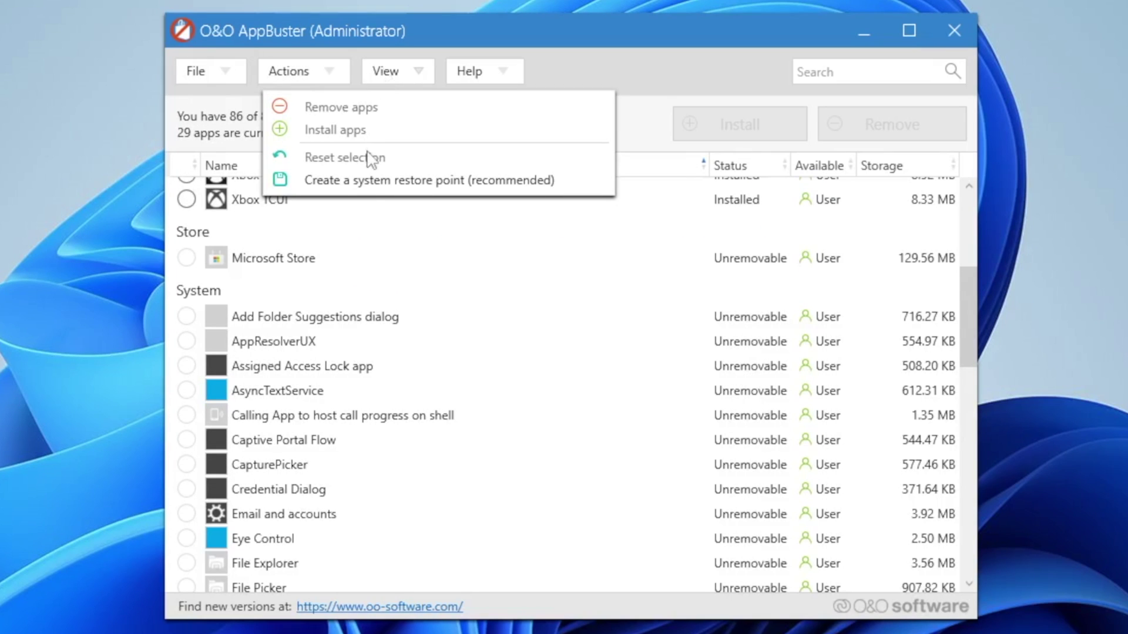
{"action": "left_click", "coordinate": [387, 180]}
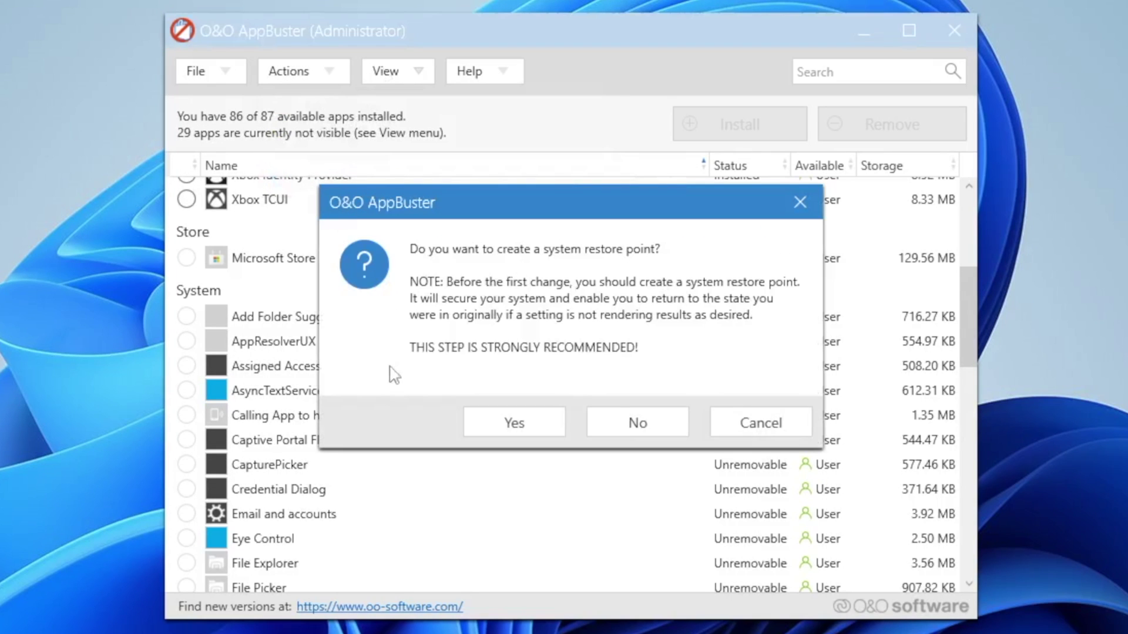
{"action": "left_click", "coordinate": [531, 418]}
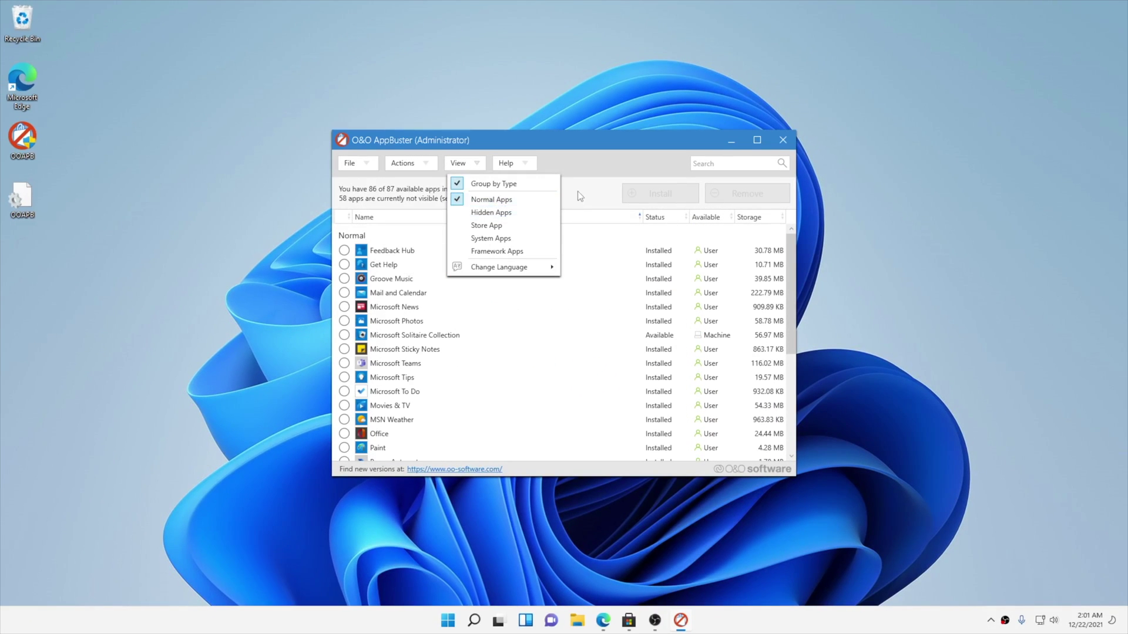
Mark Microsoft News, Microsoft Solitaire Collection and other unwanted apps for removal
{"action": "left_click", "coordinate": [580, 196]}
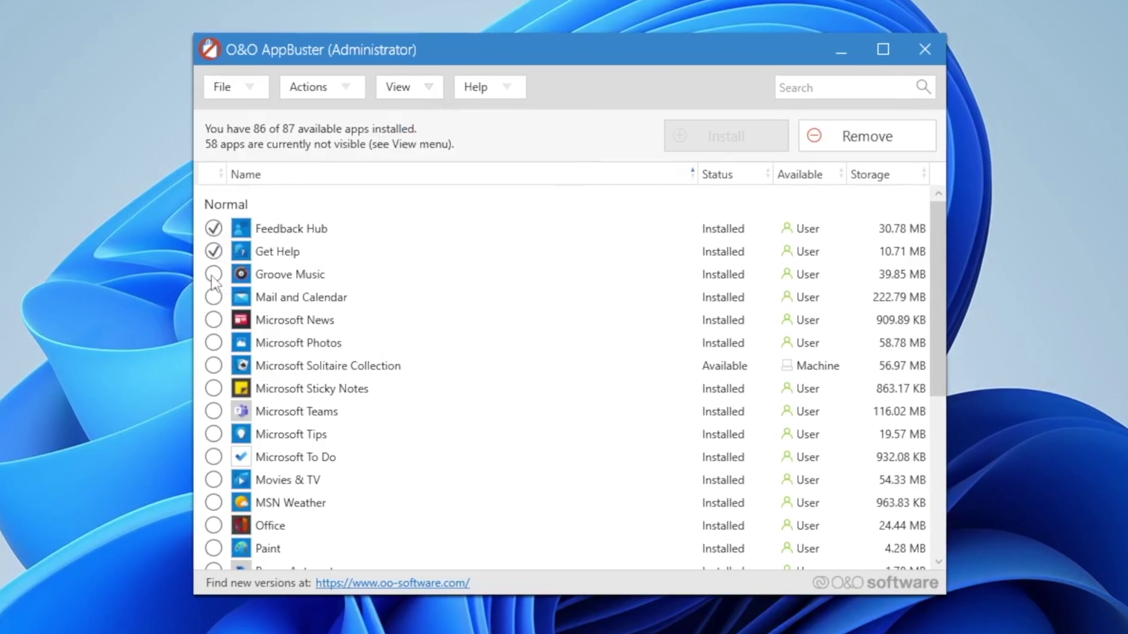
{"action": "left_click", "coordinate": [344, 281]}
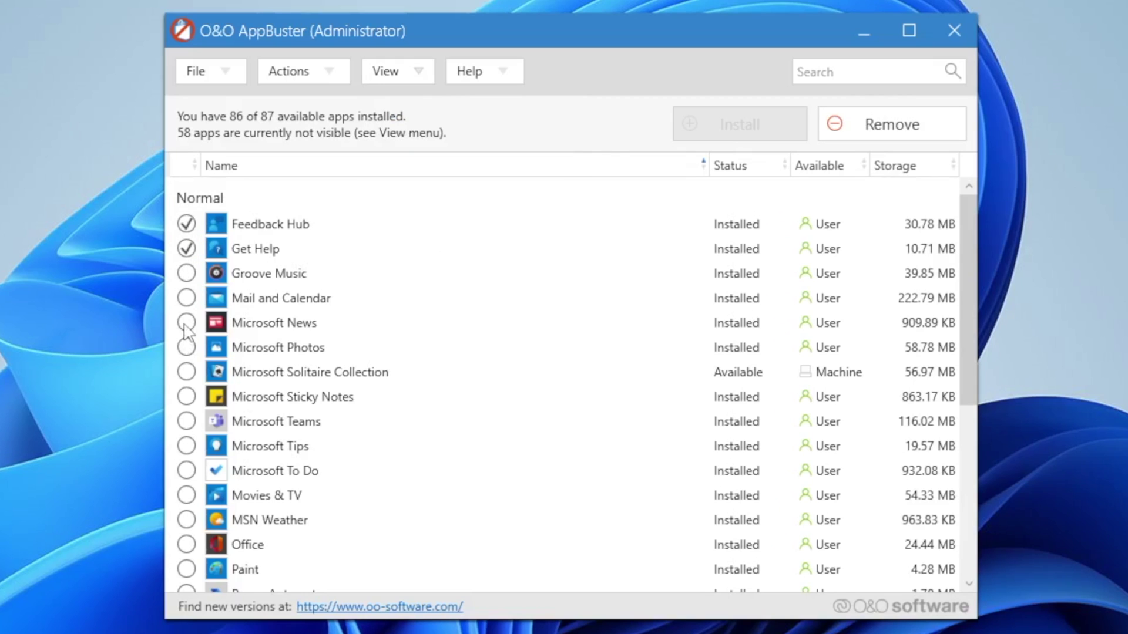
{"action": "left_click", "coordinate": [186, 372]}
{"action": "left_click", "coordinate": [186, 396]}
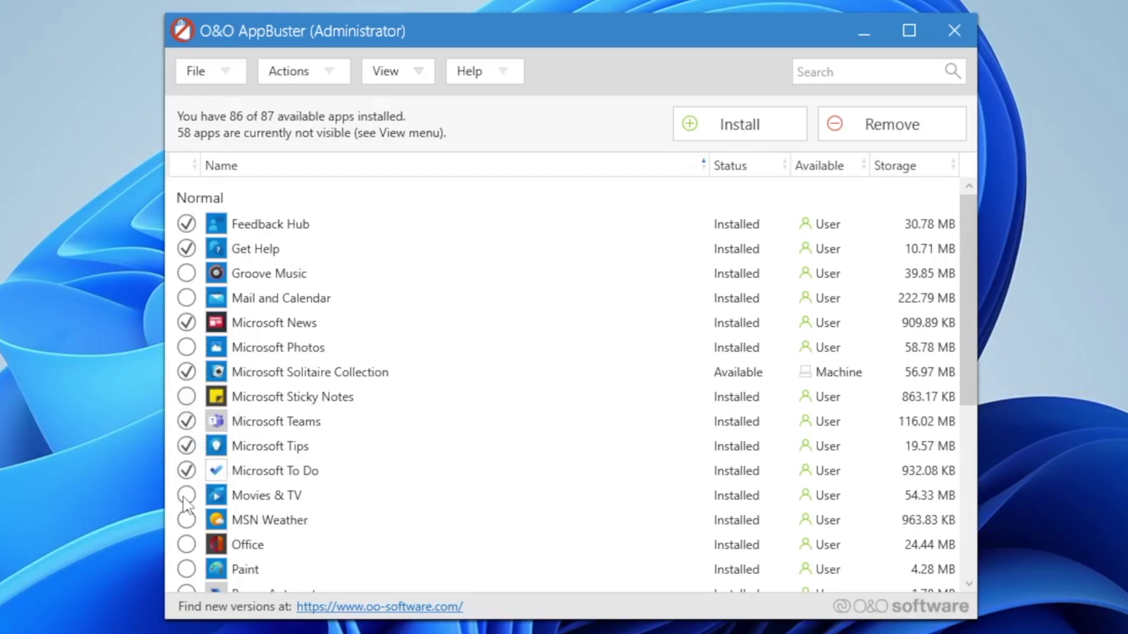
{"action": "scroll", "coordinate": [279, 532], "scroll_direction": "down", "scroll_amount": 2}
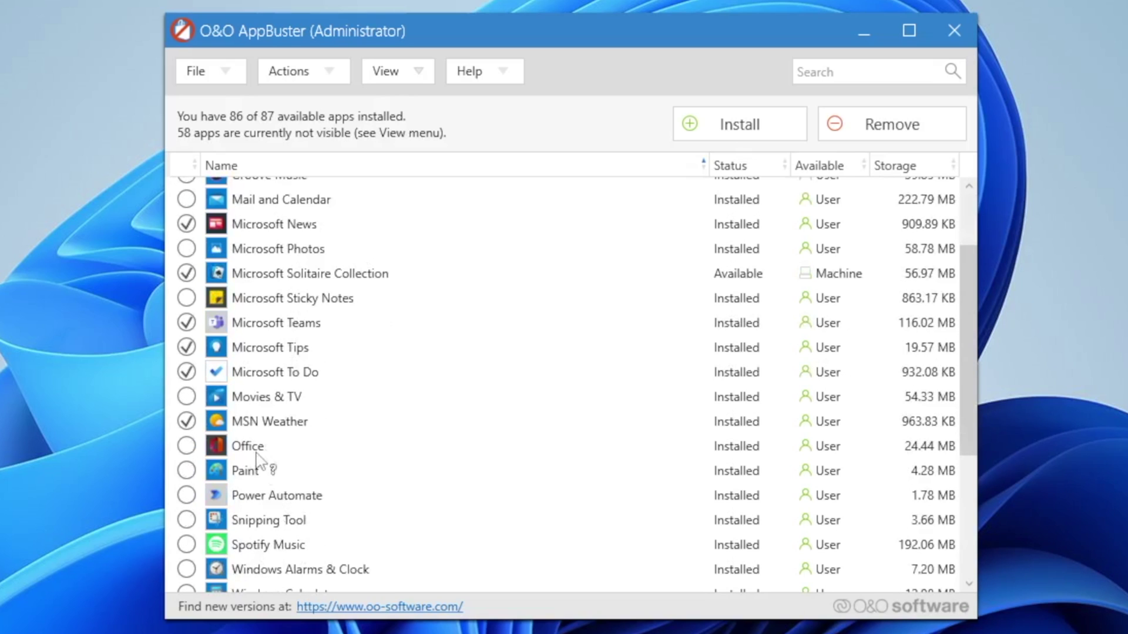
{"action": "scroll", "coordinate": [549, 381], "scroll_direction": "up", "scroll_amount": 2}
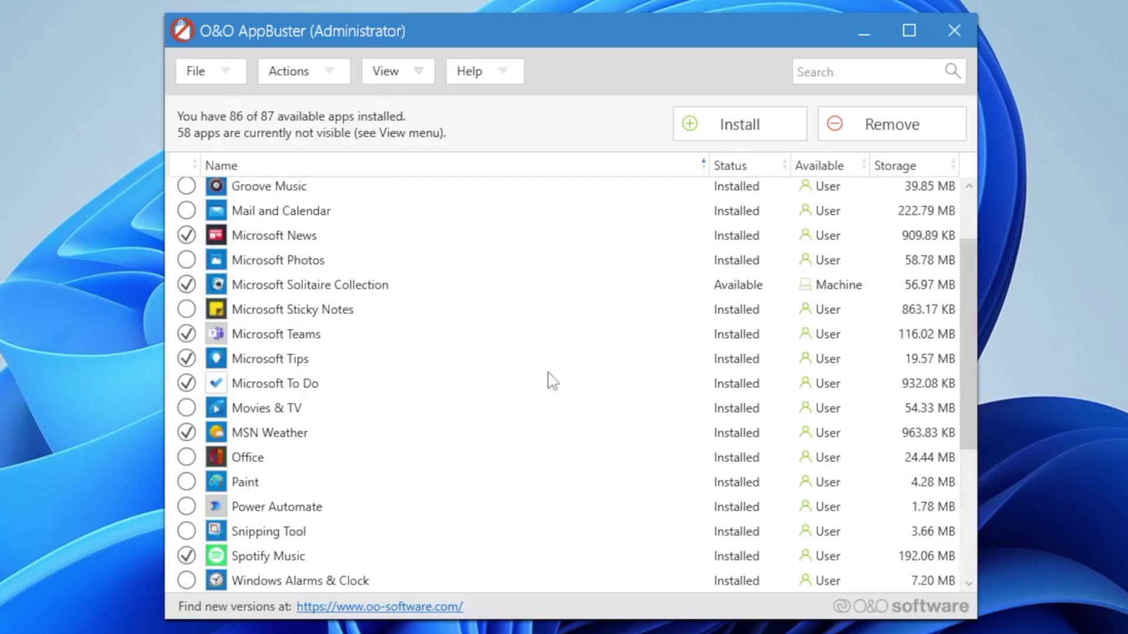
Remove the 10 marked apps for all users and close the finished message
{"action": "left_click", "coordinate": [842, 137]}
{"action": "left_click", "coordinate": [309, 286]}
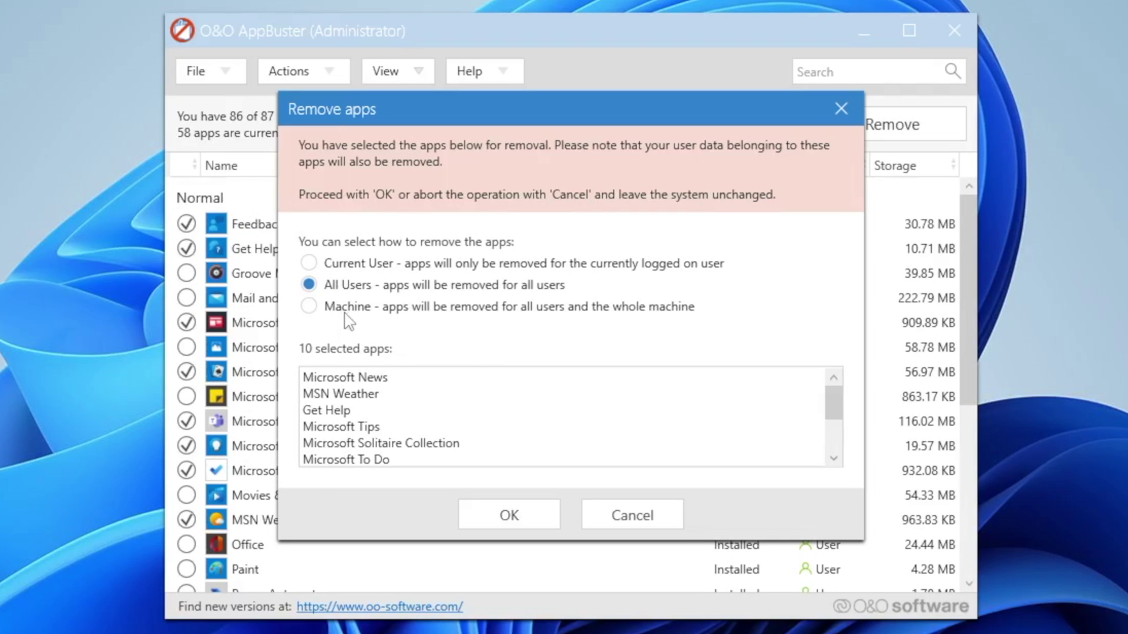
{"action": "left_click", "coordinate": [506, 514]}
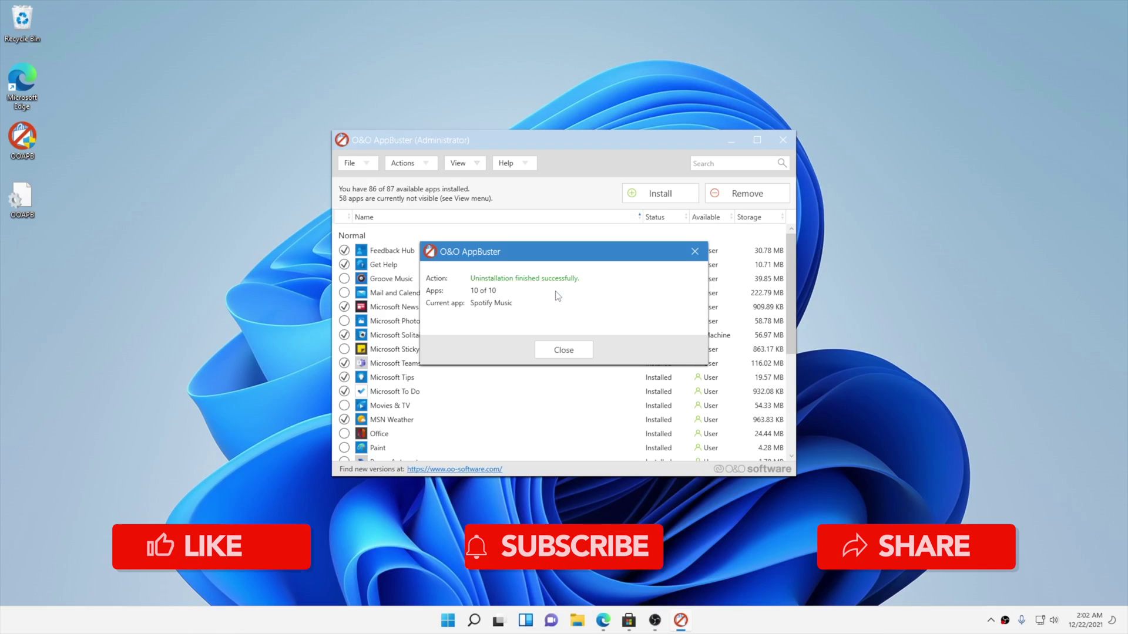
{"action": "left_click", "coordinate": [563, 349]}
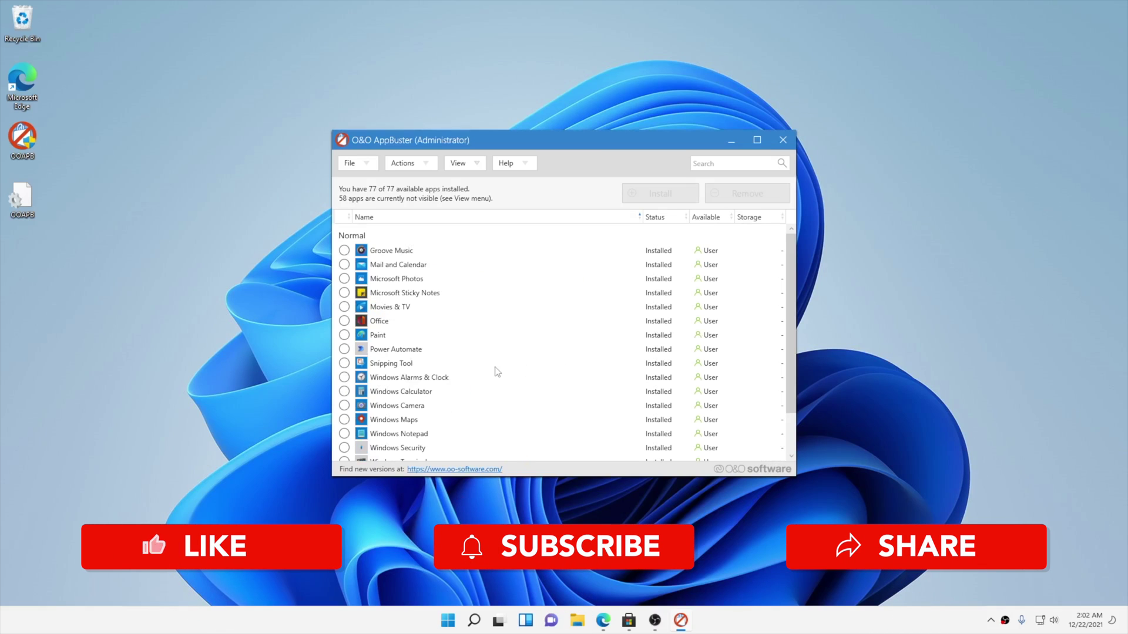
Close AppBuster and bring up Task Manager
{"action": "key", "text": "alt+F4"}
{"action": "key", "text": "super"}
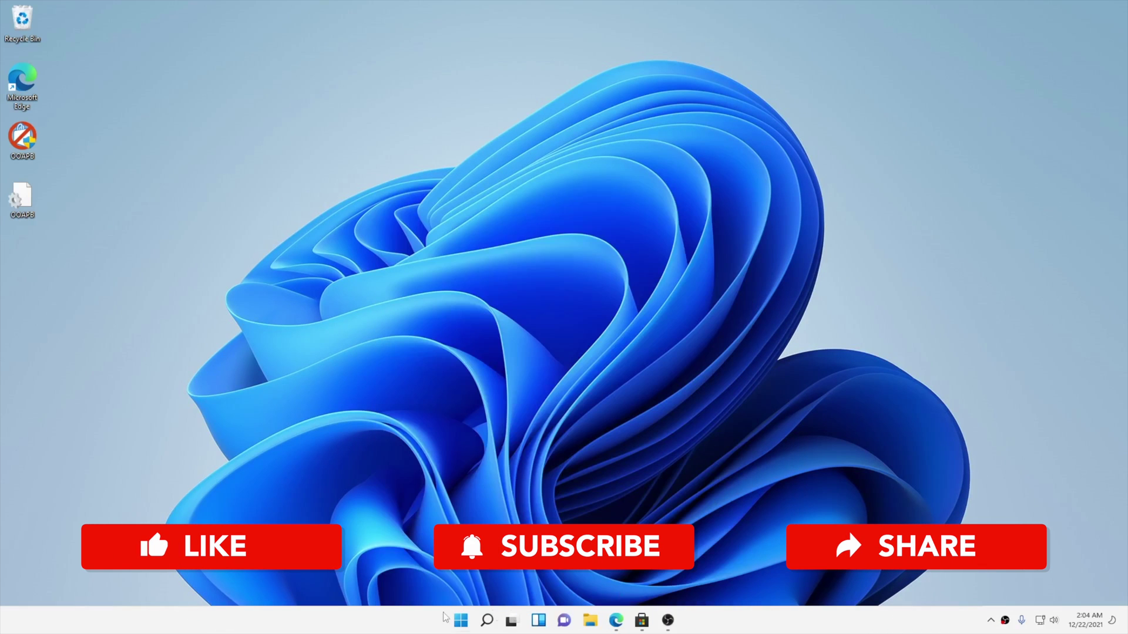
{"action": "key", "text": "ctrl+shift+Escape"}
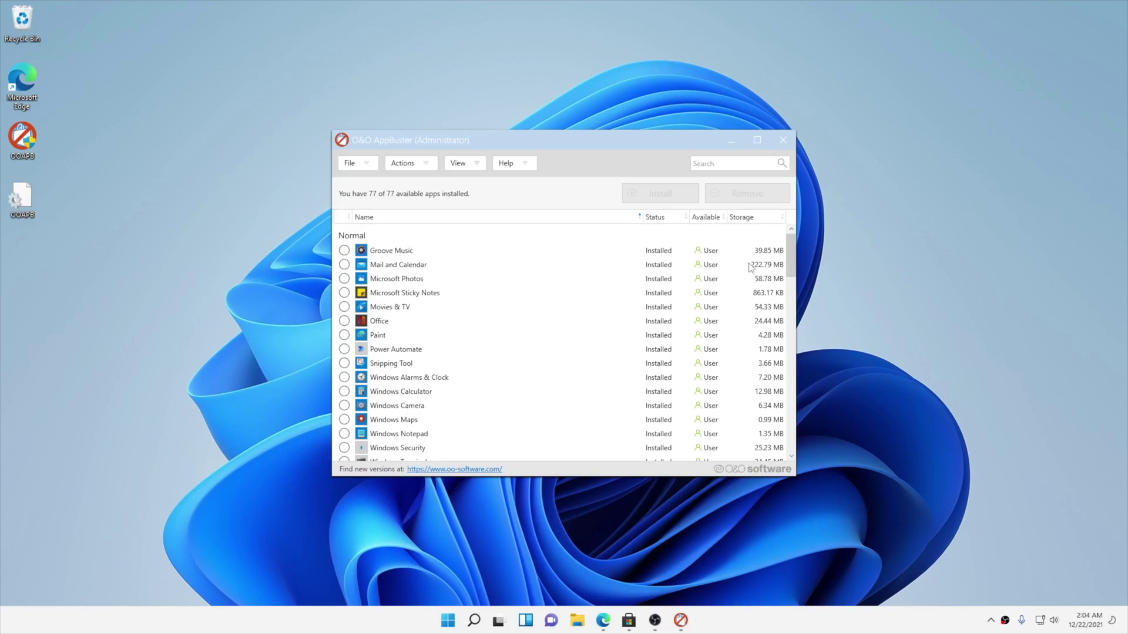
Sort the AppBuster app list by storage size, largest first
{"action": "left_click", "coordinate": [755, 220]}
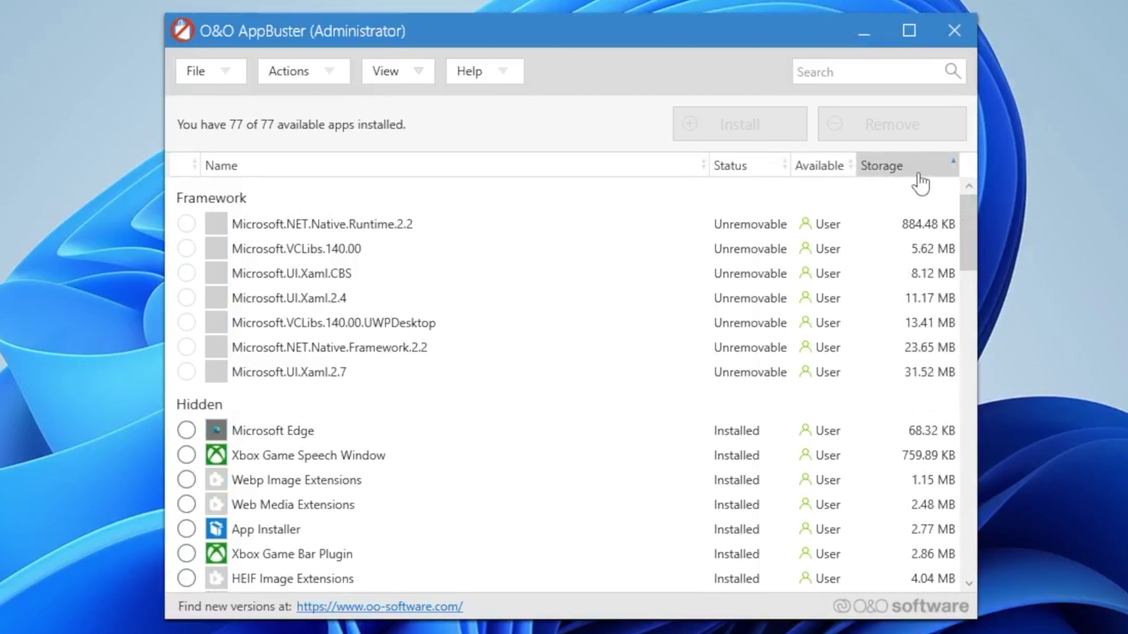
{"action": "left_click", "coordinate": [918, 175]}
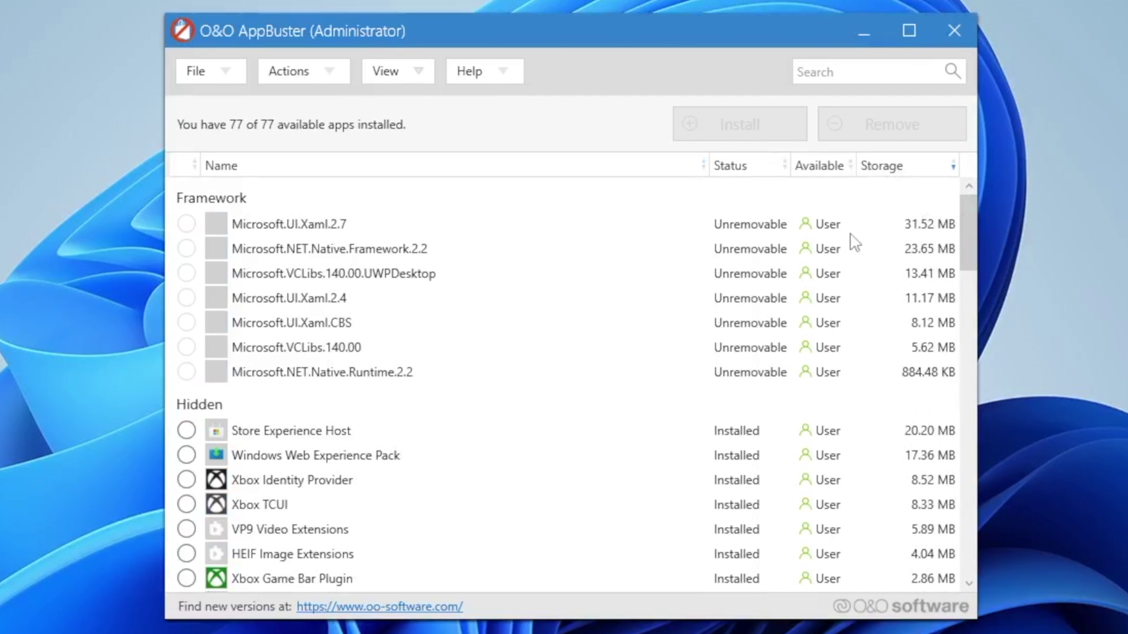
{"action": "left_click", "coordinate": [912, 231]}
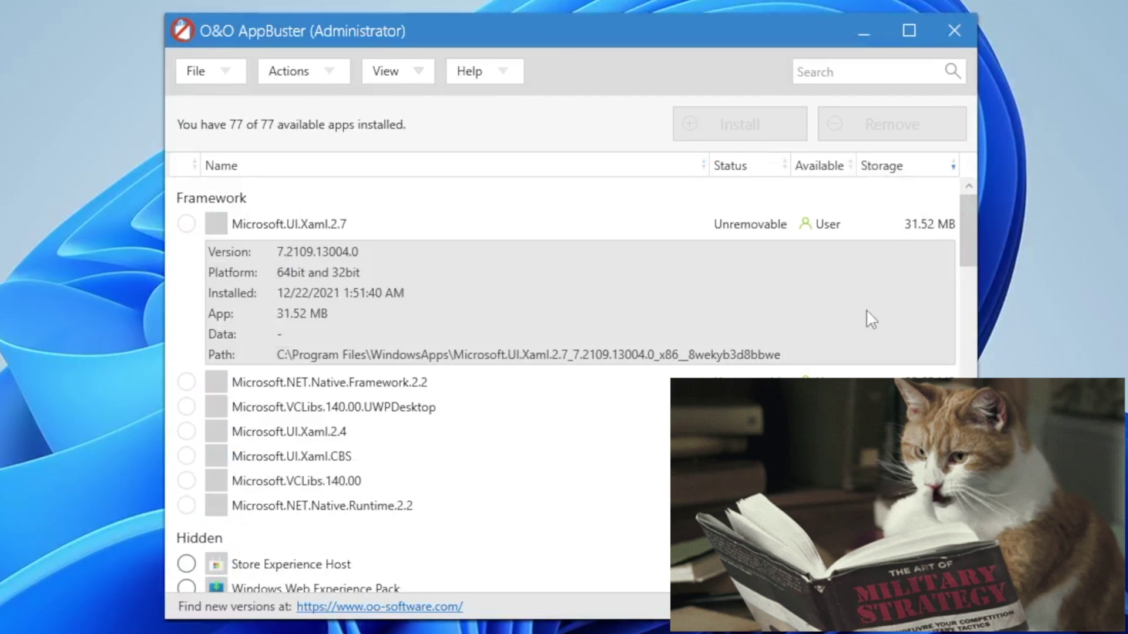
Mark Xbox Identity Provider for removal and scroll through the rest of the list
{"action": "scroll", "coordinate": [295, 471], "scroll_direction": "down", "scroll_amount": 5}
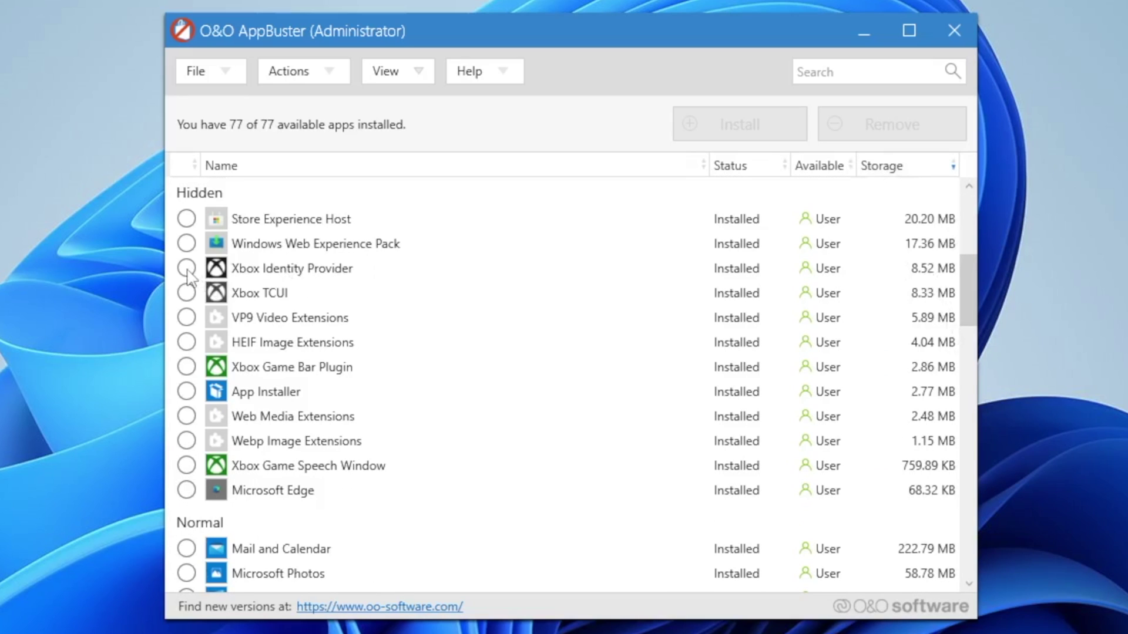
{"action": "left_click", "coordinate": [186, 269]}
{"action": "scroll", "coordinate": [186, 302], "scroll_direction": "down", "scroll_amount": 2}
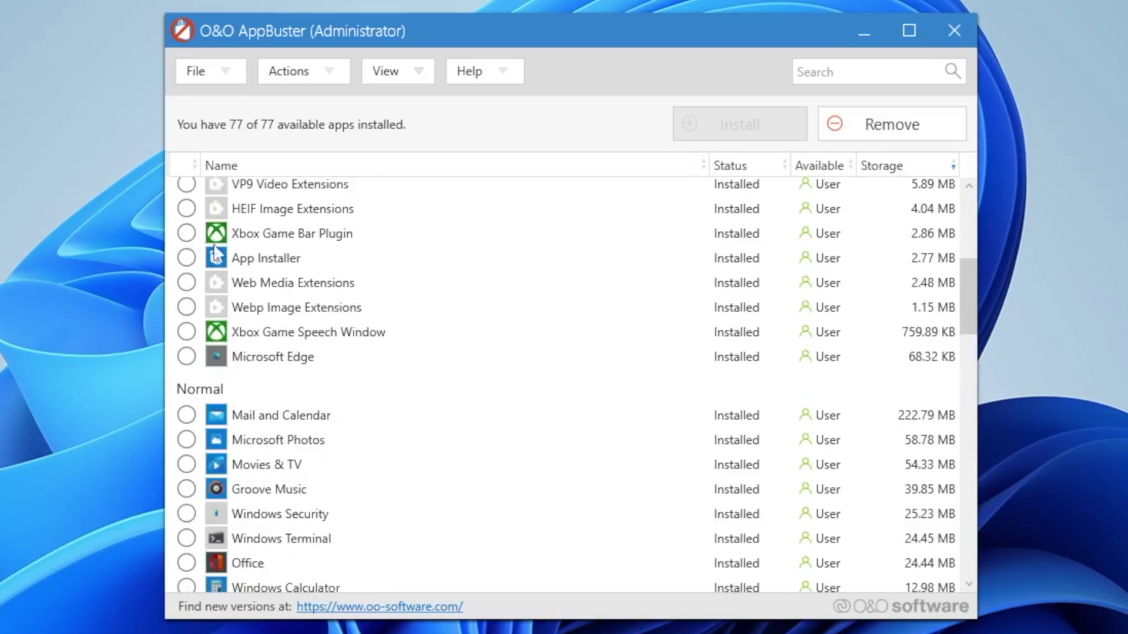
{"action": "scroll", "coordinate": [225, 265], "scroll_direction": "up", "scroll_amount": 5}
{"action": "scroll", "coordinate": [184, 486], "scroll_direction": "down", "scroll_amount": 1}
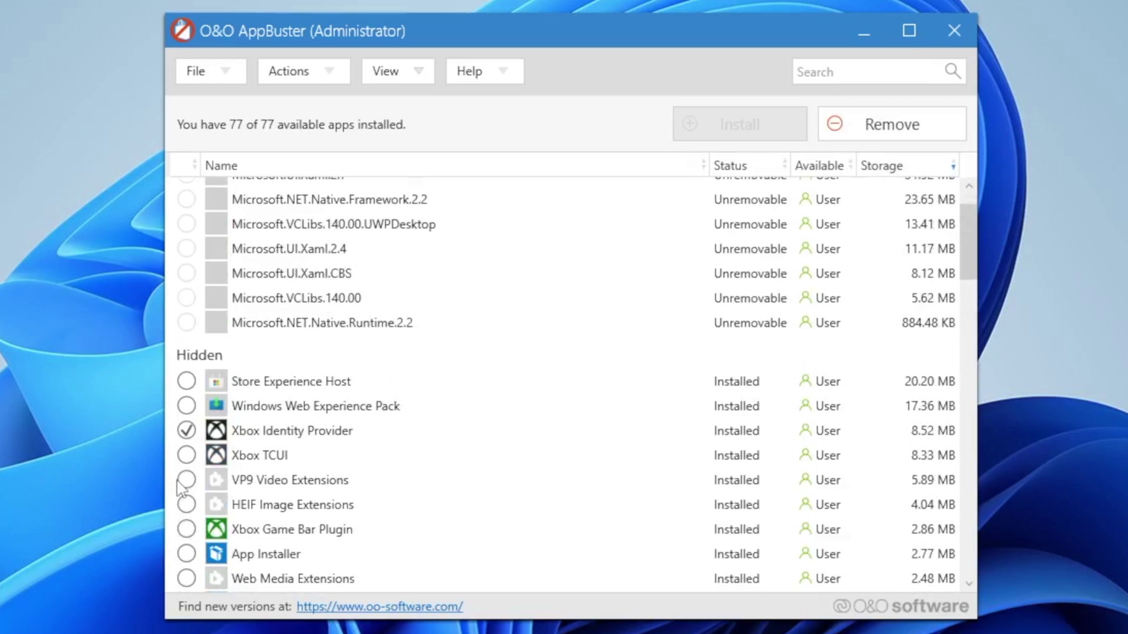
{"action": "scroll", "coordinate": [188, 485], "scroll_direction": "down", "scroll_amount": 1}
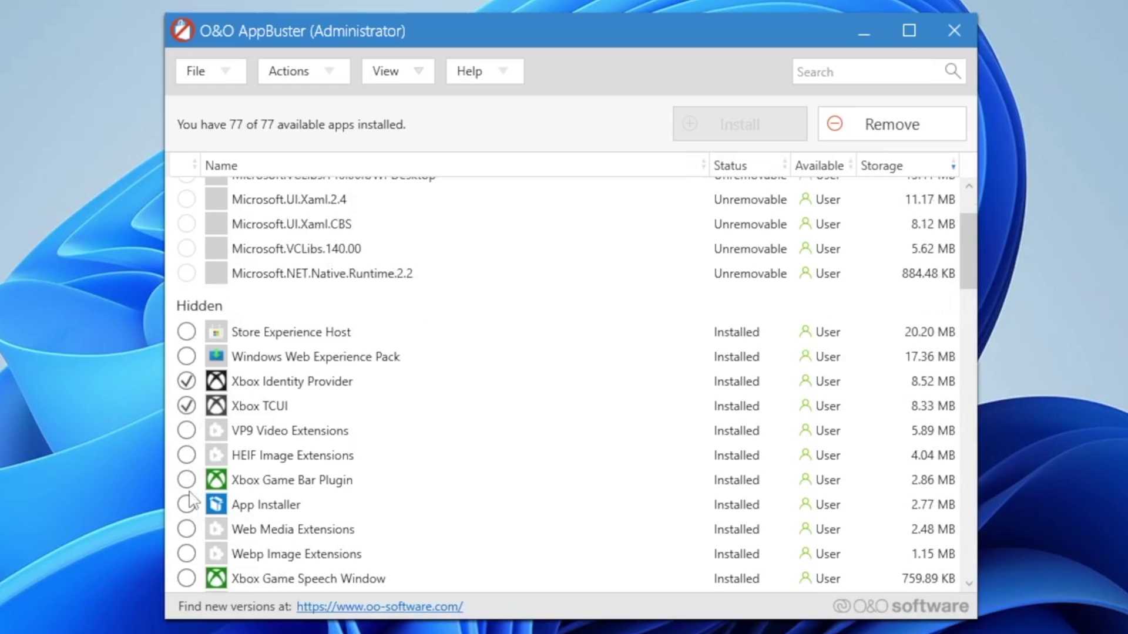
{"action": "scroll", "coordinate": [187, 517], "scroll_direction": "down", "scroll_amount": 1}
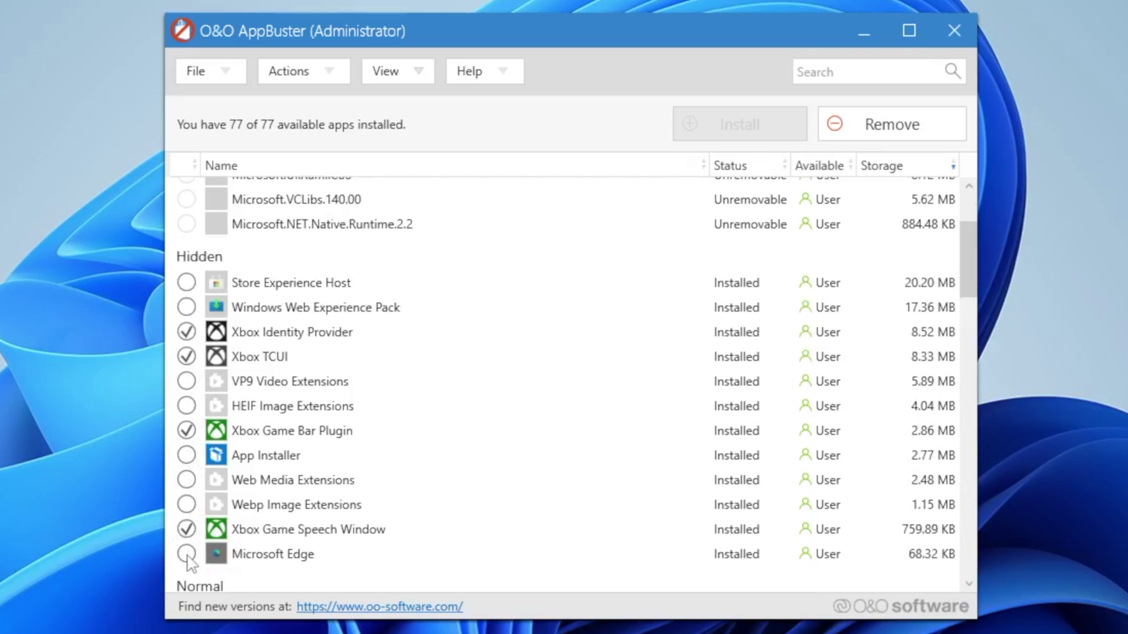
{"action": "scroll", "coordinate": [188, 477], "scroll_direction": "down", "scroll_amount": 3}
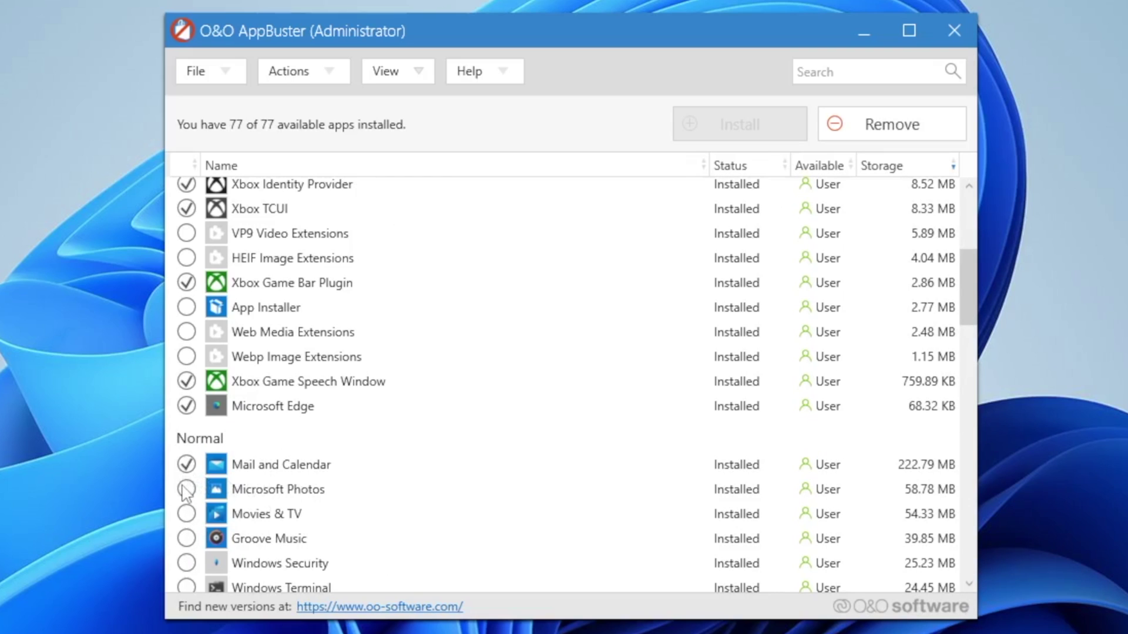
{"action": "scroll", "coordinate": [294, 539], "scroll_direction": "down", "scroll_amount": 2}
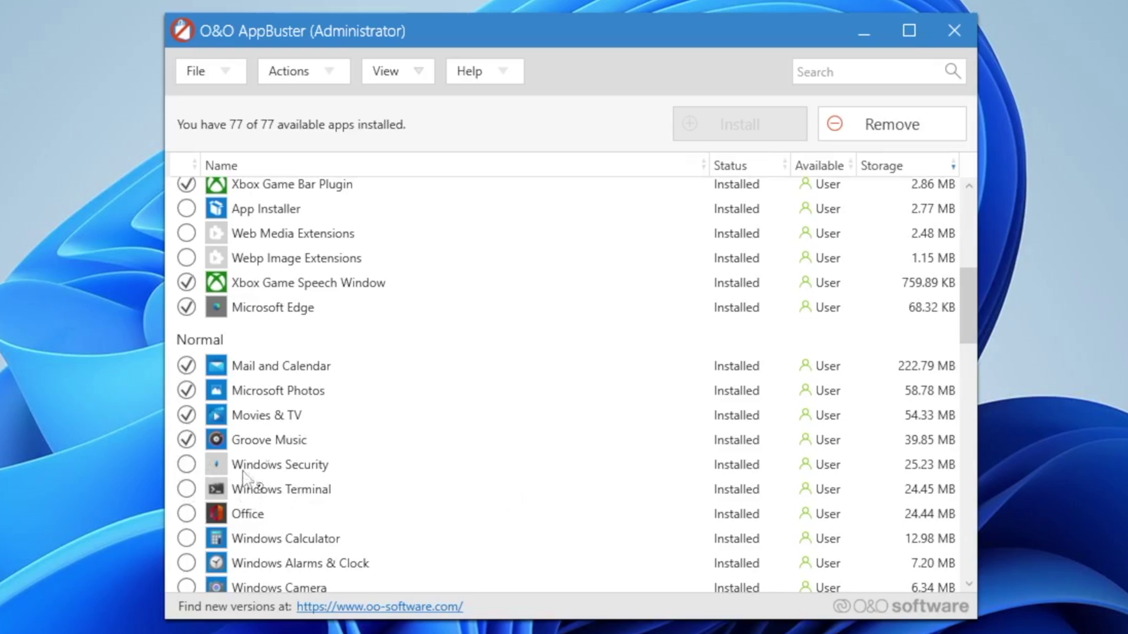
{"action": "scroll", "coordinate": [288, 395], "scroll_direction": "up", "scroll_amount": 3}
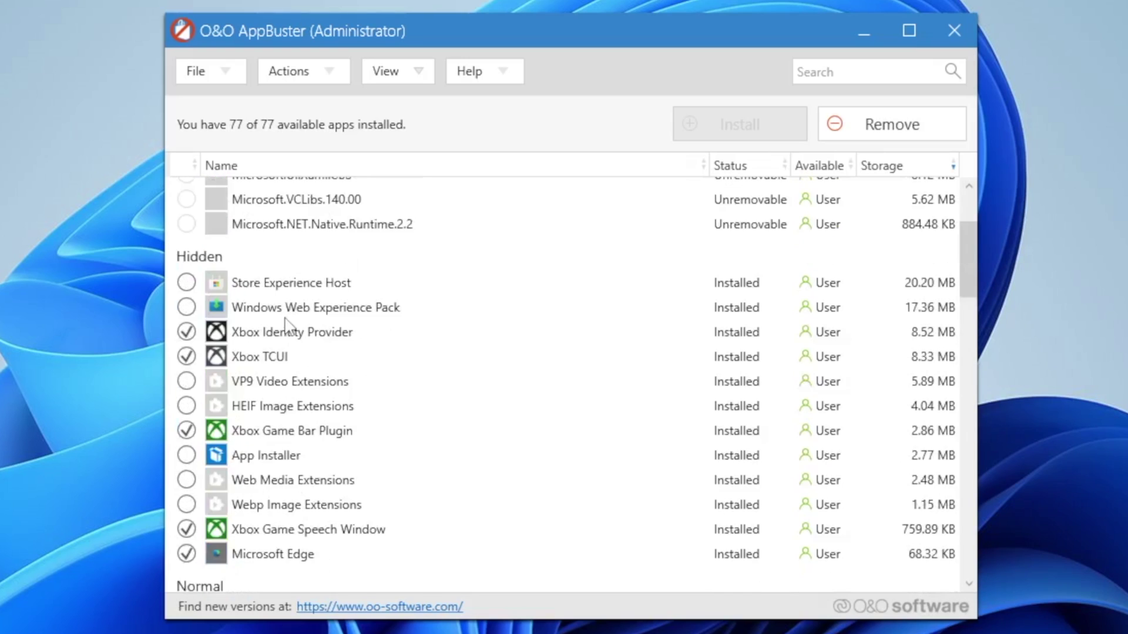
{"action": "scroll", "coordinate": [287, 360], "scroll_direction": "down", "scroll_amount": 4}
{"action": "scroll", "coordinate": [287, 367], "scroll_direction": "down", "scroll_amount": 3}
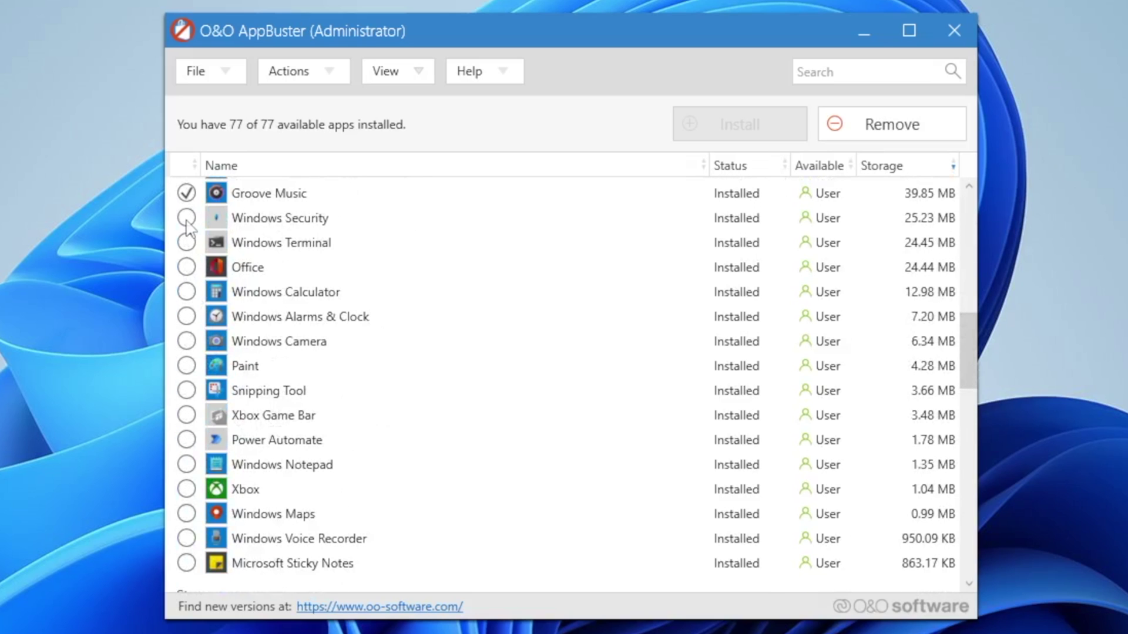
Uninstall the nine marked apps for all users, close AppBuster, and bring up Task Manager
{"action": "key", "text": "Delete"}
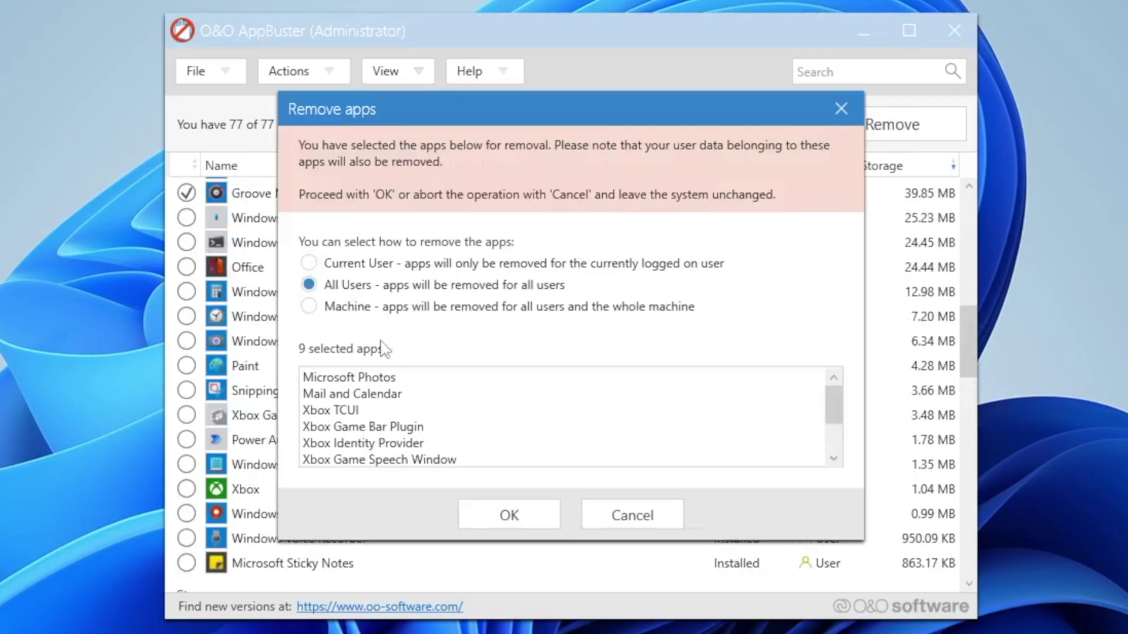
{"action": "left_click", "coordinate": [353, 287]}
{"action": "key", "text": "Return"}
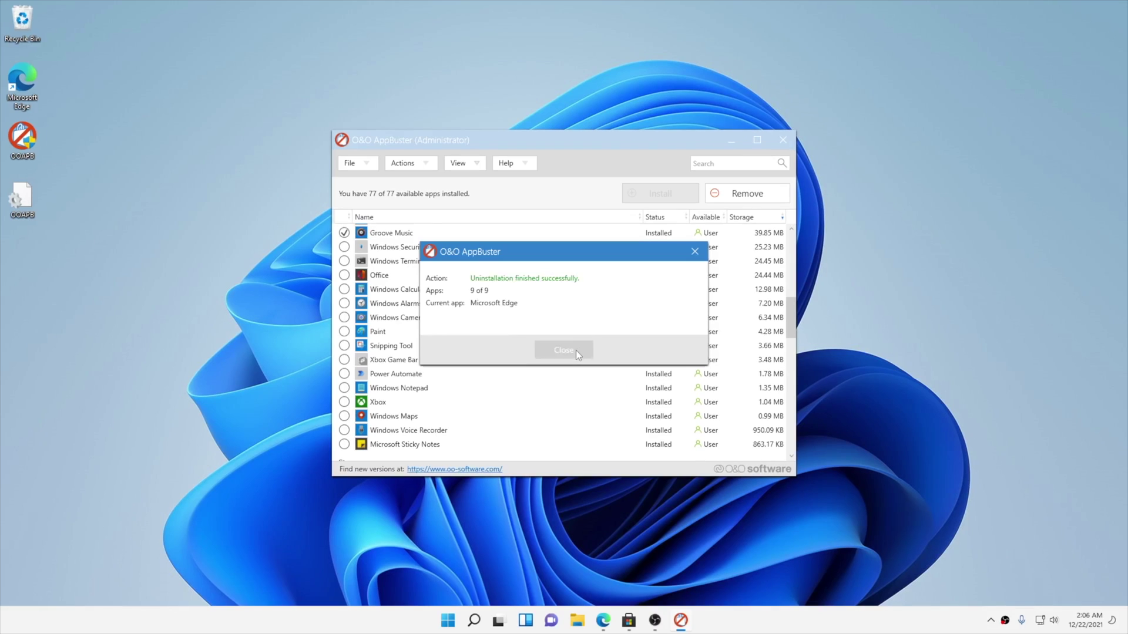
{"action": "left_click", "coordinate": [577, 354]}
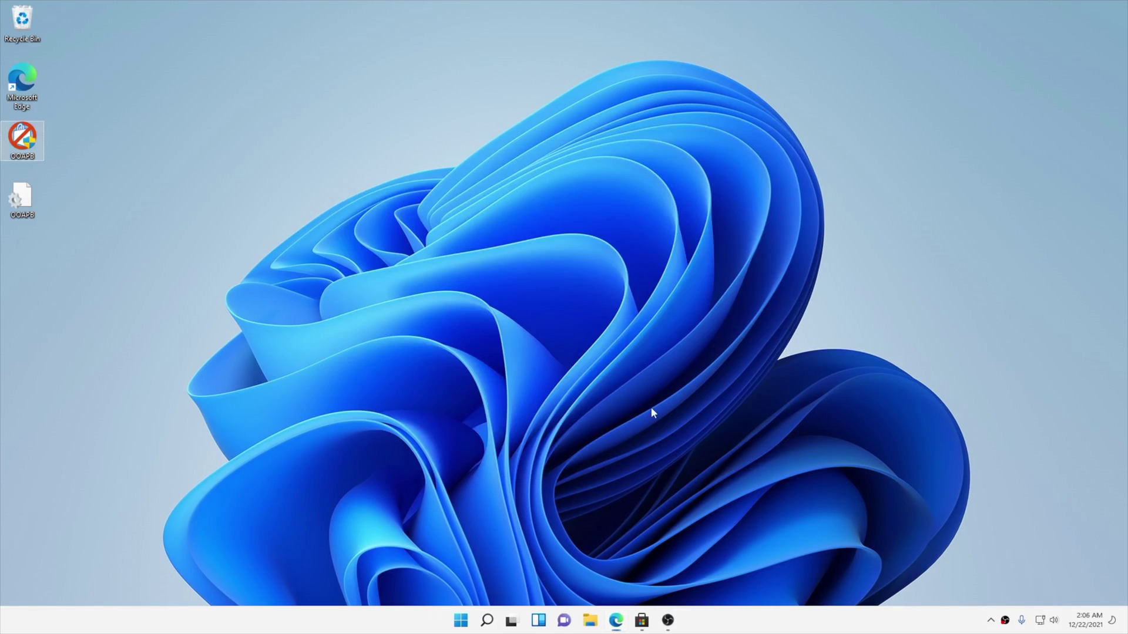
{"action": "key", "text": "ctrl+shift+Escape"}
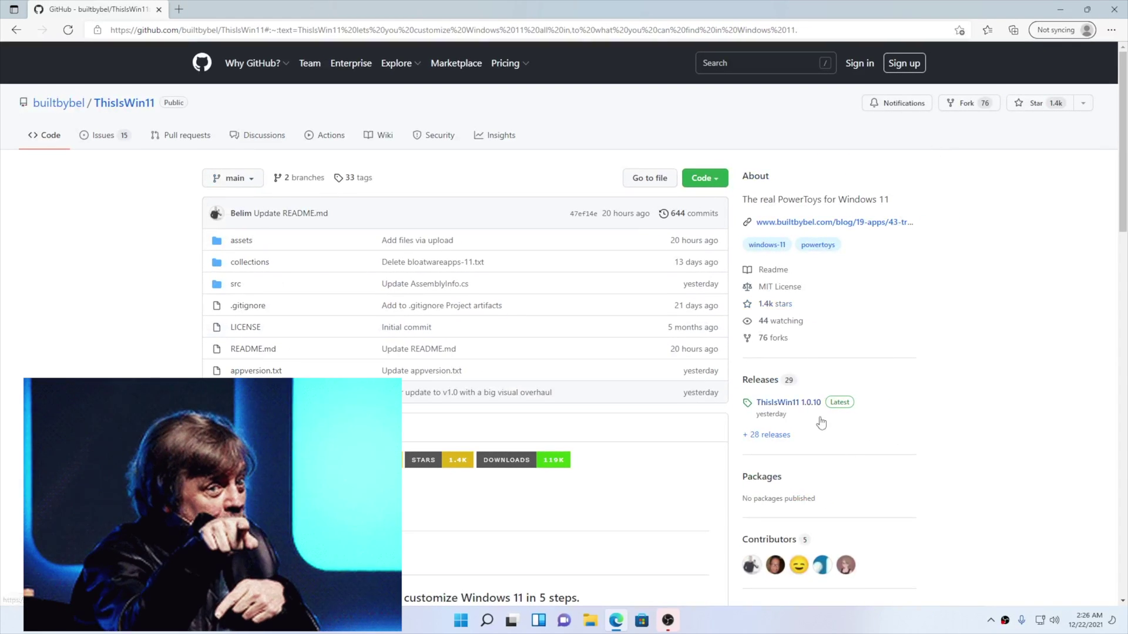
Download TIW11.zip from the ThisIsWin11 1.0.10 release and launch ThisIsWin11 from it
{"action": "left_click", "coordinate": [813, 405]}
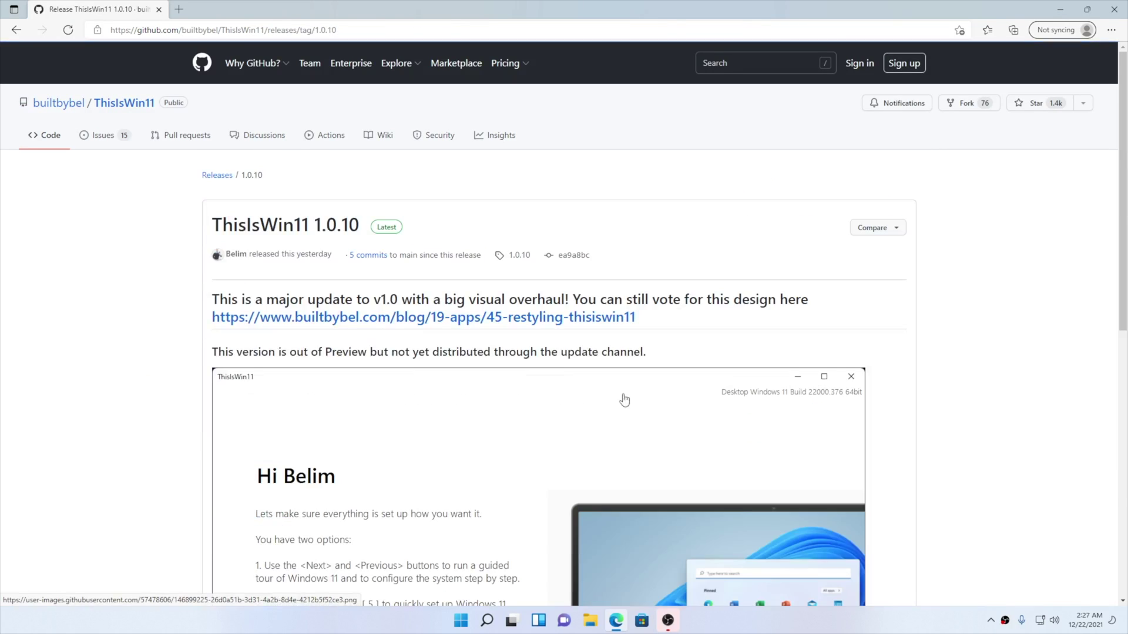
{"action": "scroll", "coordinate": [522, 384], "scroll_direction": "down", "scroll_amount": 5}
{"action": "scroll", "coordinate": [340, 497], "scroll_direction": "down", "scroll_amount": 3}
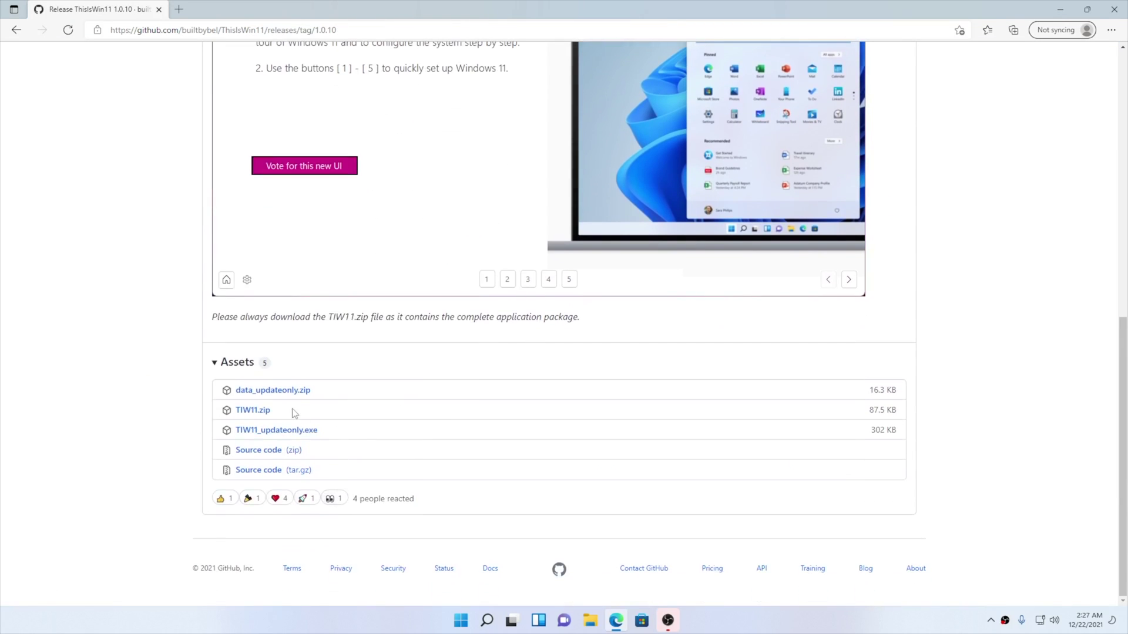
{"action": "left_click", "coordinate": [247, 414]}
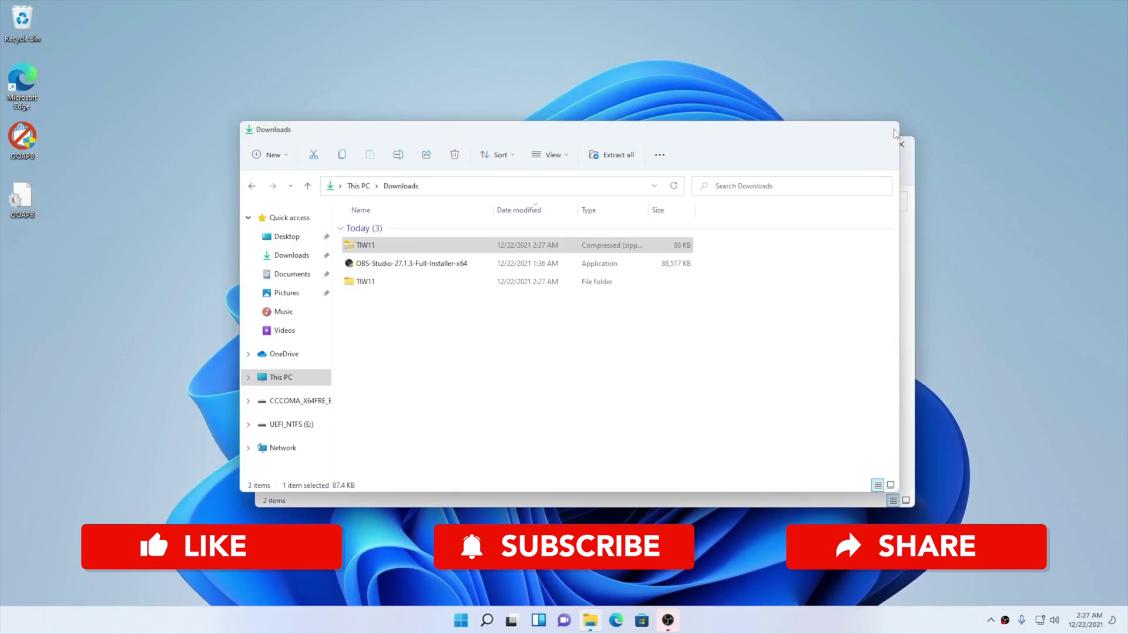
{"action": "double_click", "coordinate": [393, 259]}
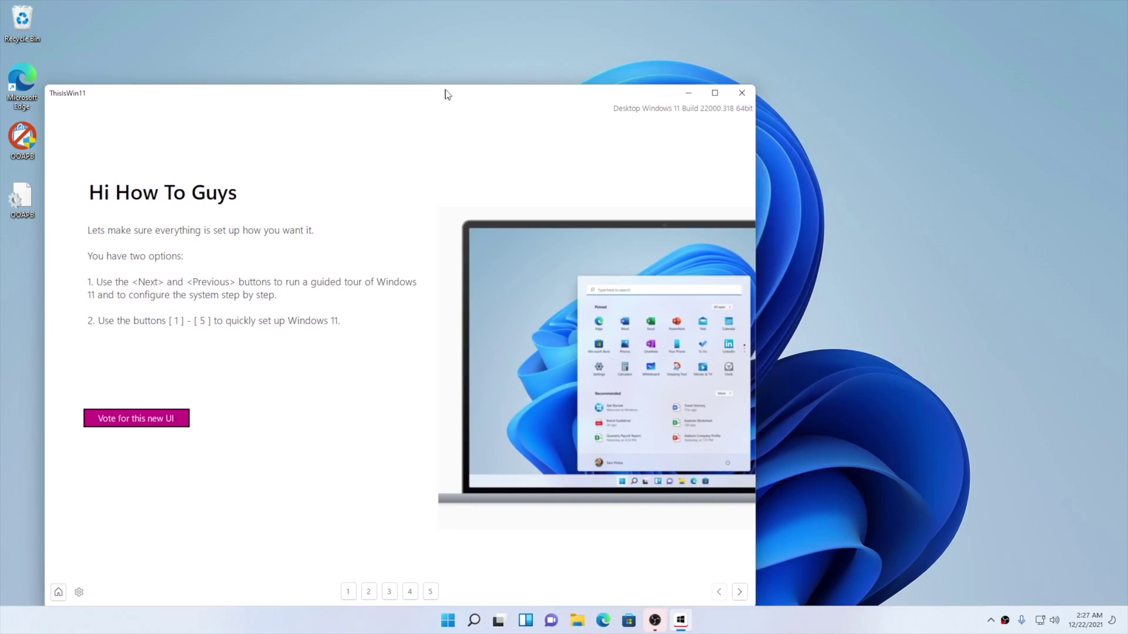
Check which Windows 11 settings need attention on the OpenTweaks page
{"action": "left_click_drag", "start_coordinate": [445, 94], "coordinate": [448, 89]}
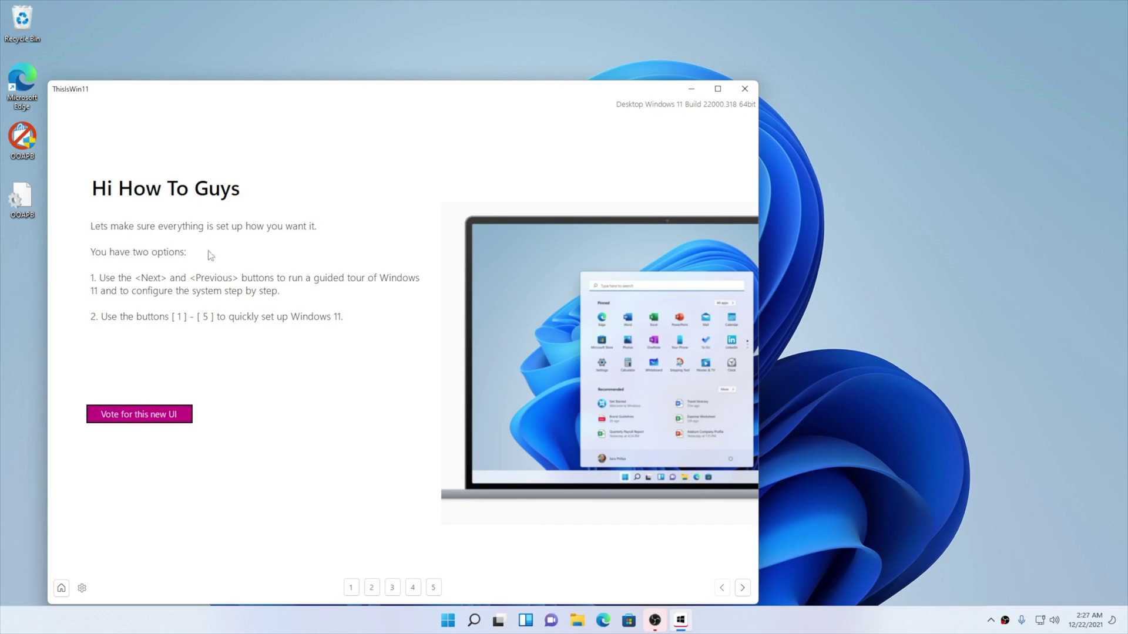
{"action": "left_click", "coordinate": [352, 588]}
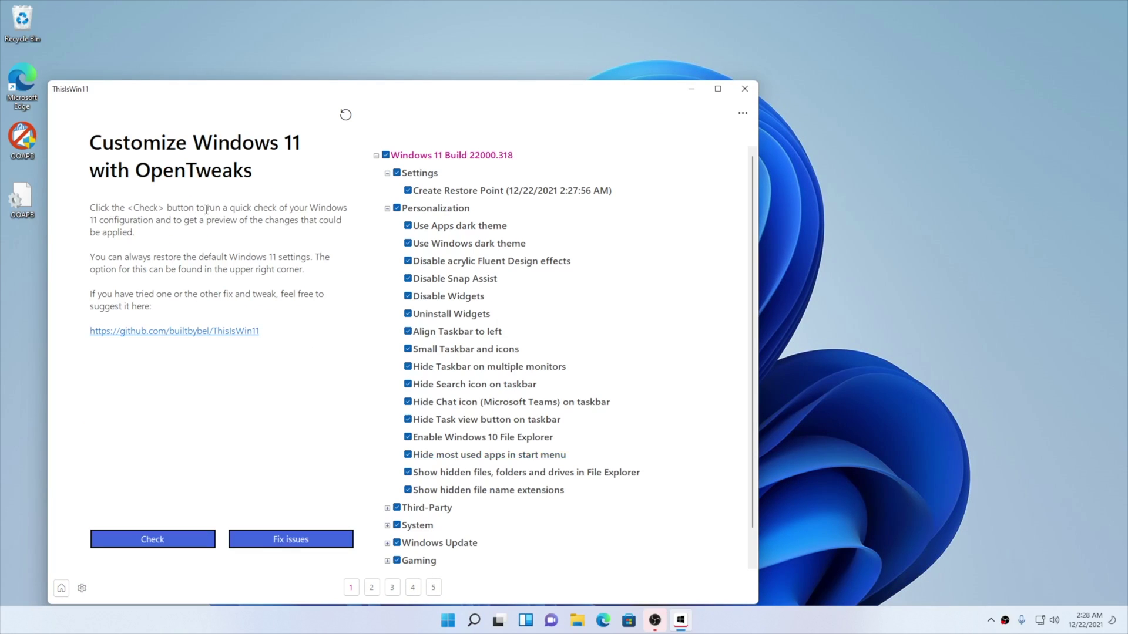
{"action": "left_click", "coordinate": [152, 539]}
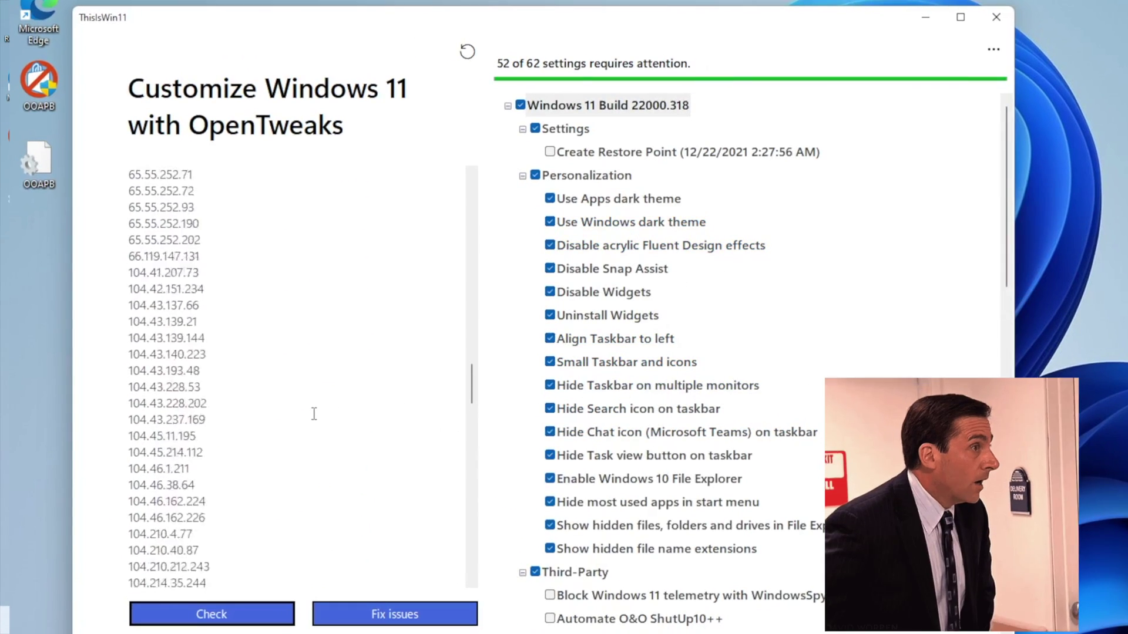
{"action": "scroll", "coordinate": [805, 244], "scroll_direction": "down", "scroll_amount": 12}
{"action": "scroll", "coordinate": [801, 286], "scroll_direction": "up", "scroll_amount": 12}
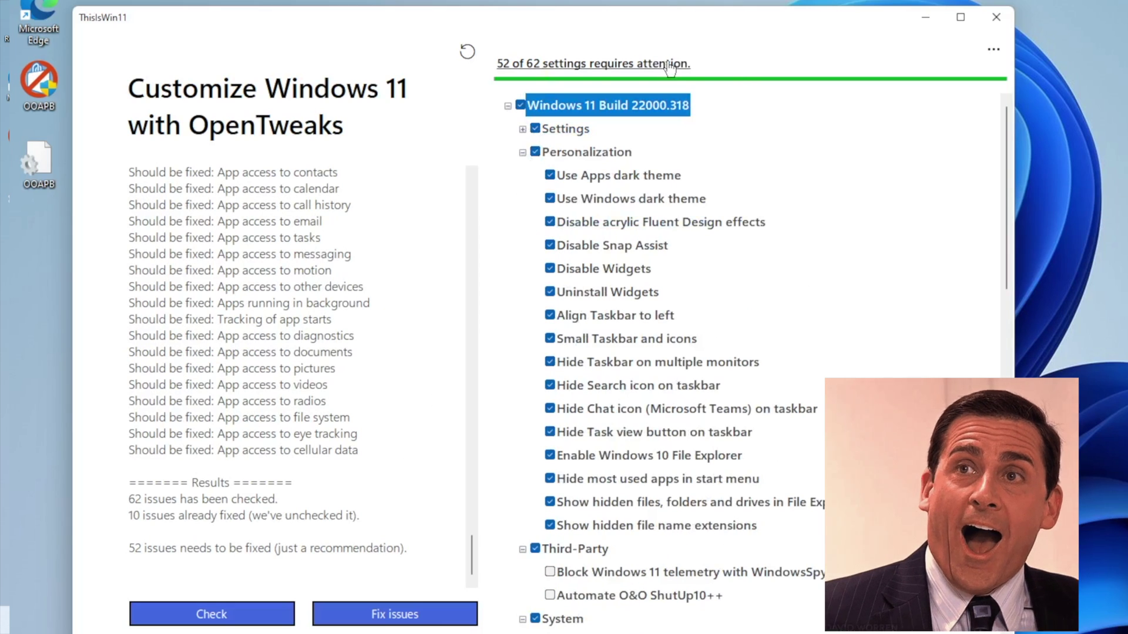
Leave out Disable Snap Assist in the Personalization group and fix all other issues
{"action": "left_click", "coordinate": [523, 128]}
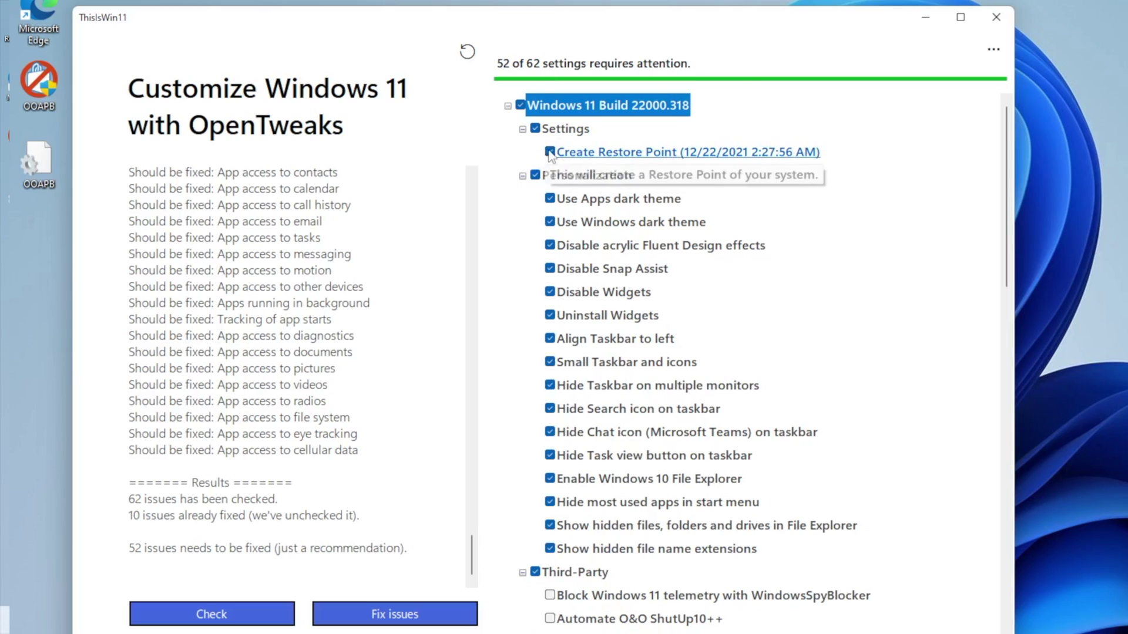
{"action": "left_click", "coordinate": [523, 128]}
{"action": "left_click", "coordinate": [523, 152]}
{"action": "left_click", "coordinate": [523, 153]}
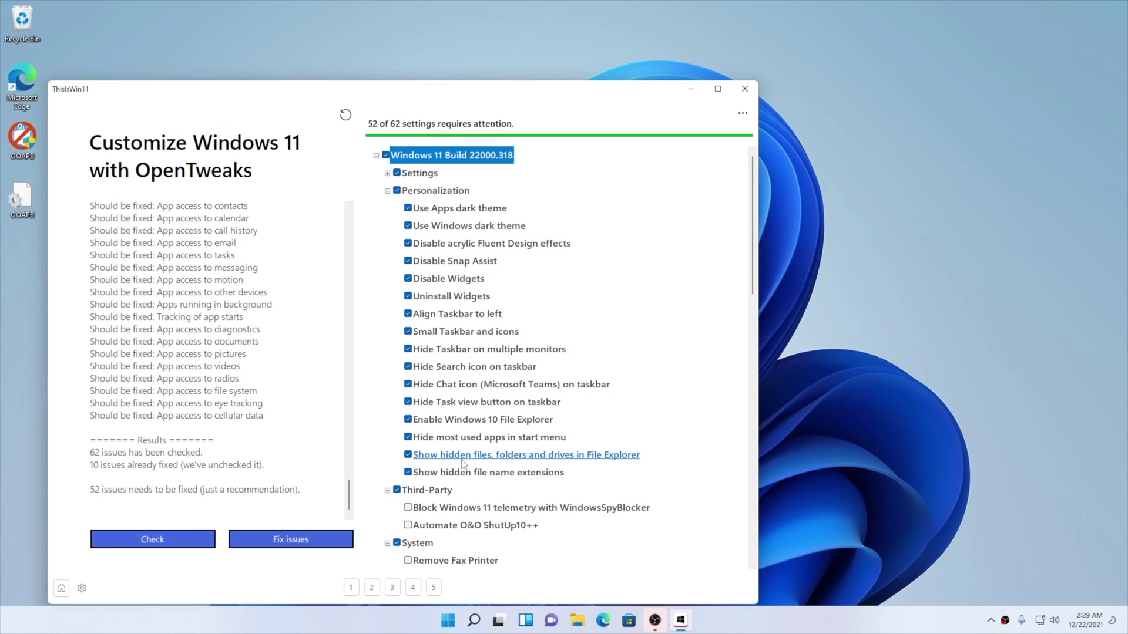
{"action": "left_click", "coordinate": [408, 261]}
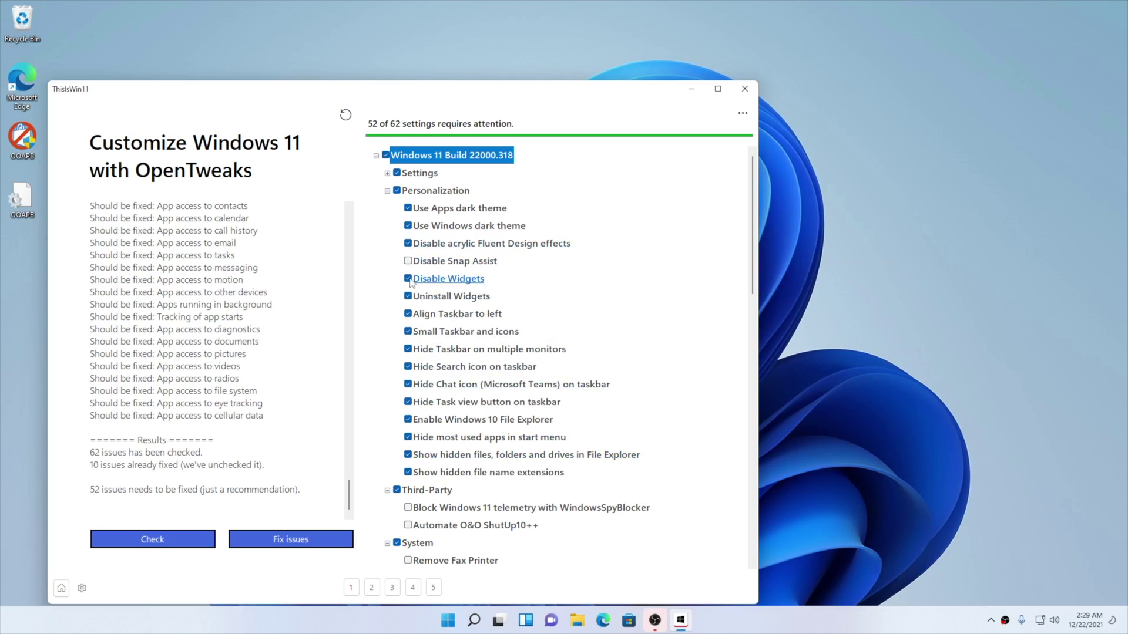
{"action": "left_click", "coordinate": [285, 538]}
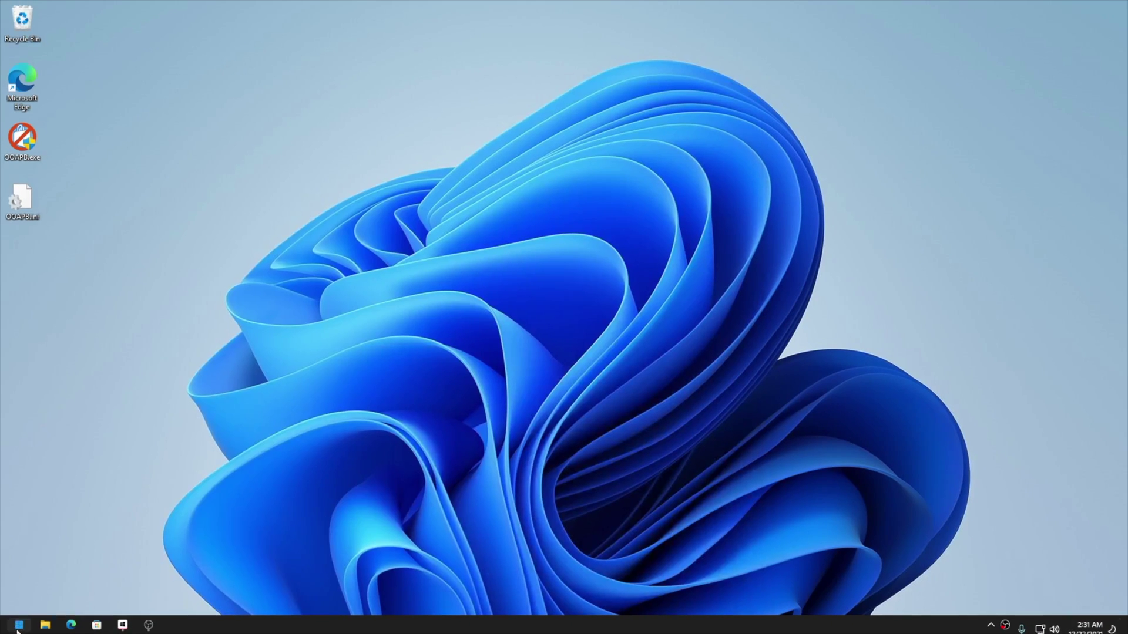
Review the Start menu, re-scan to leave 1 of 54 settings, then open PumpedApp
{"action": "left_click", "coordinate": [18, 626]}
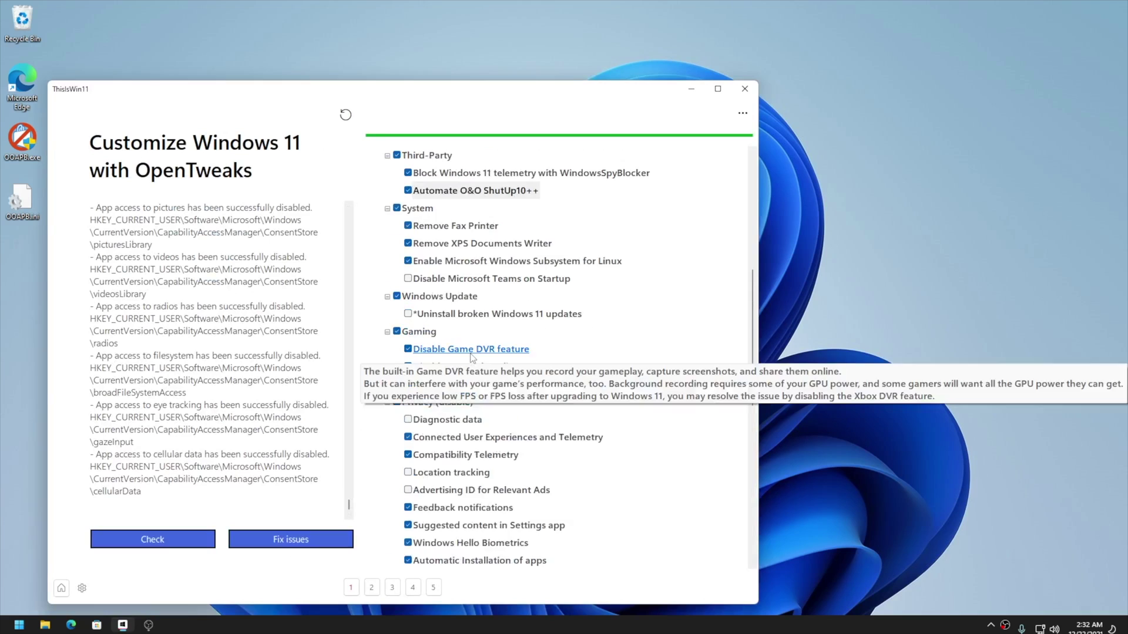
{"action": "scroll", "coordinate": [469, 359], "scroll_direction": "up", "scroll_amount": 6}
{"action": "left_click", "coordinate": [160, 540]}
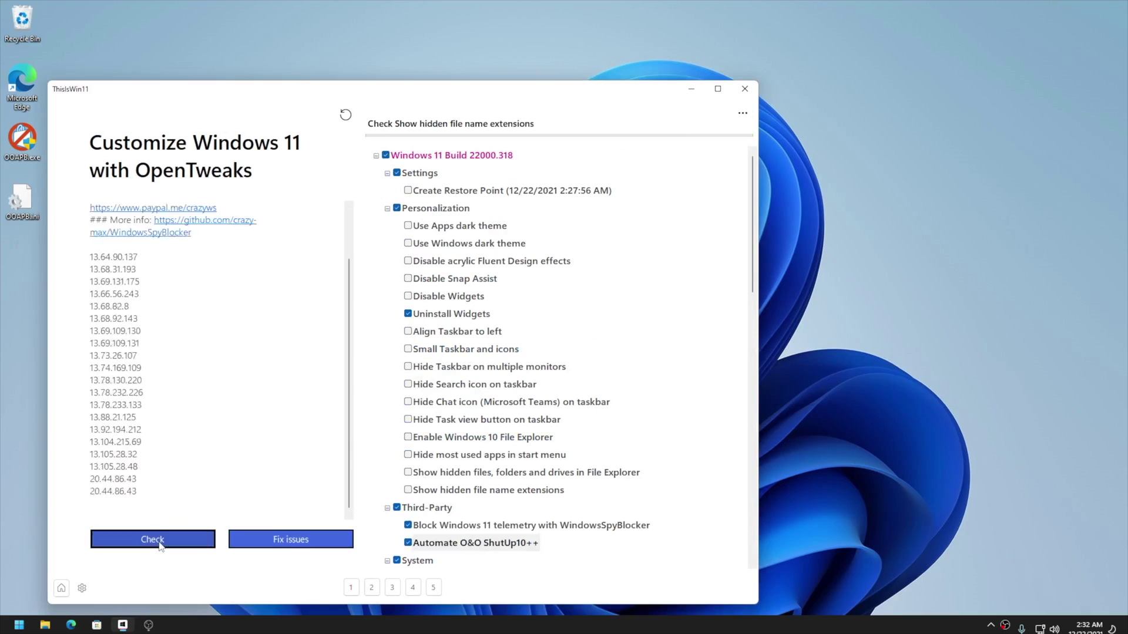
{"action": "left_click", "coordinate": [388, 208]}
{"action": "left_click", "coordinate": [387, 174]}
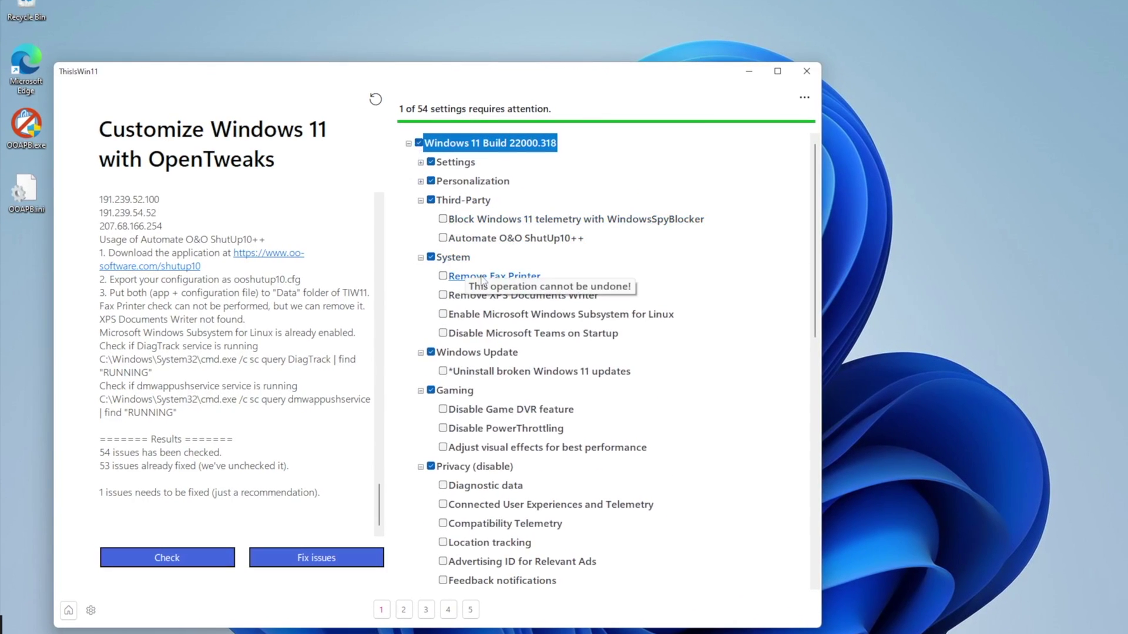
{"action": "scroll", "coordinate": [506, 411], "scroll_direction": "down", "scroll_amount": 2}
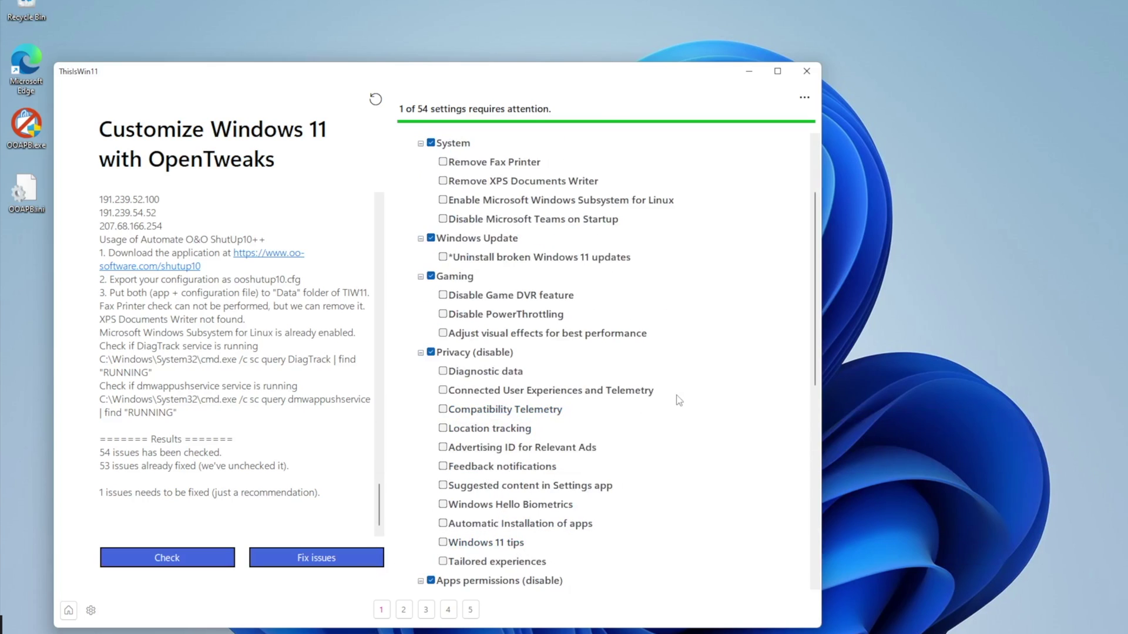
{"action": "left_click", "coordinate": [404, 610]}
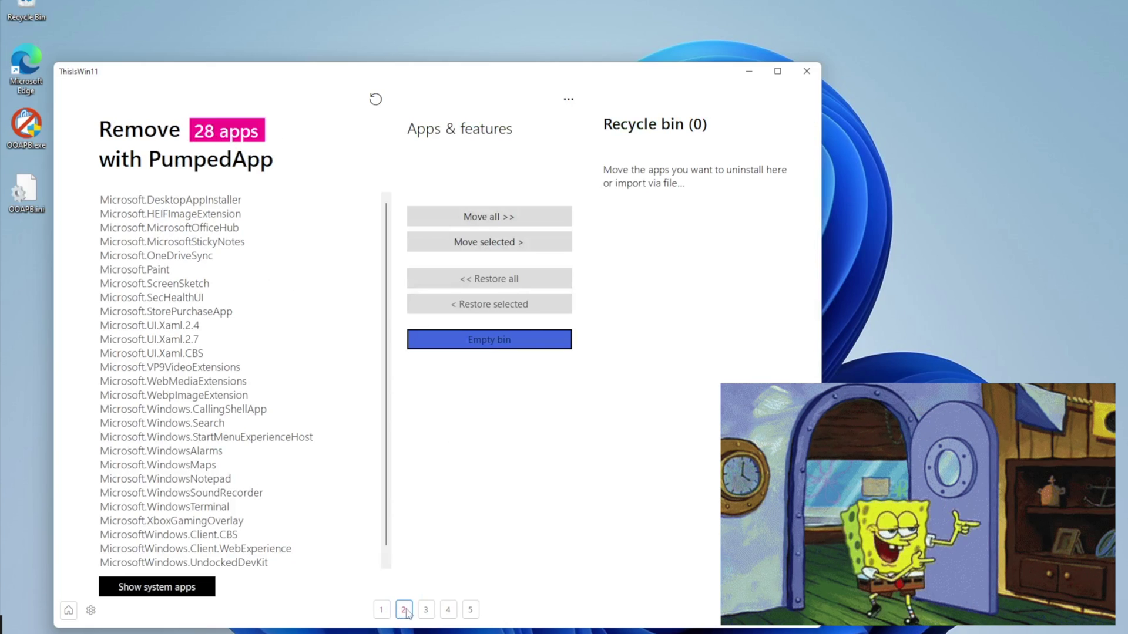
Pick Microsoft.OneDriveSync and Microsoft.WindowsMaps, queue WindowsMaps for removal, then go to app installation
{"action": "left_click", "coordinate": [194, 256]}
{"action": "scroll", "coordinate": [208, 482], "scroll_direction": "down", "scroll_amount": 1}
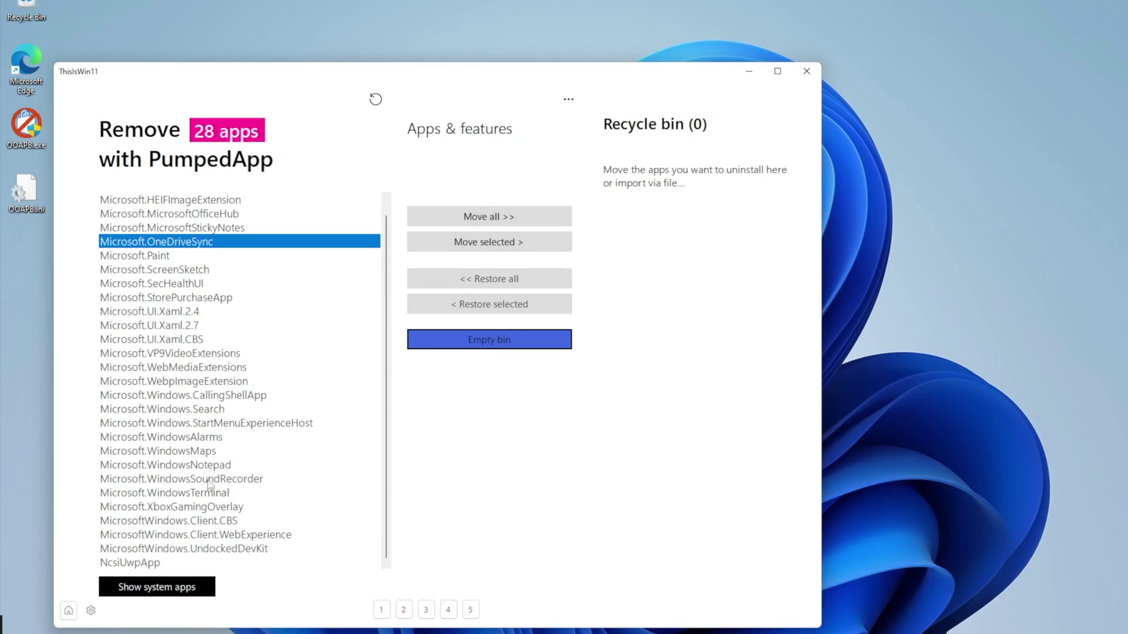
{"action": "left_click", "coordinate": [202, 453]}
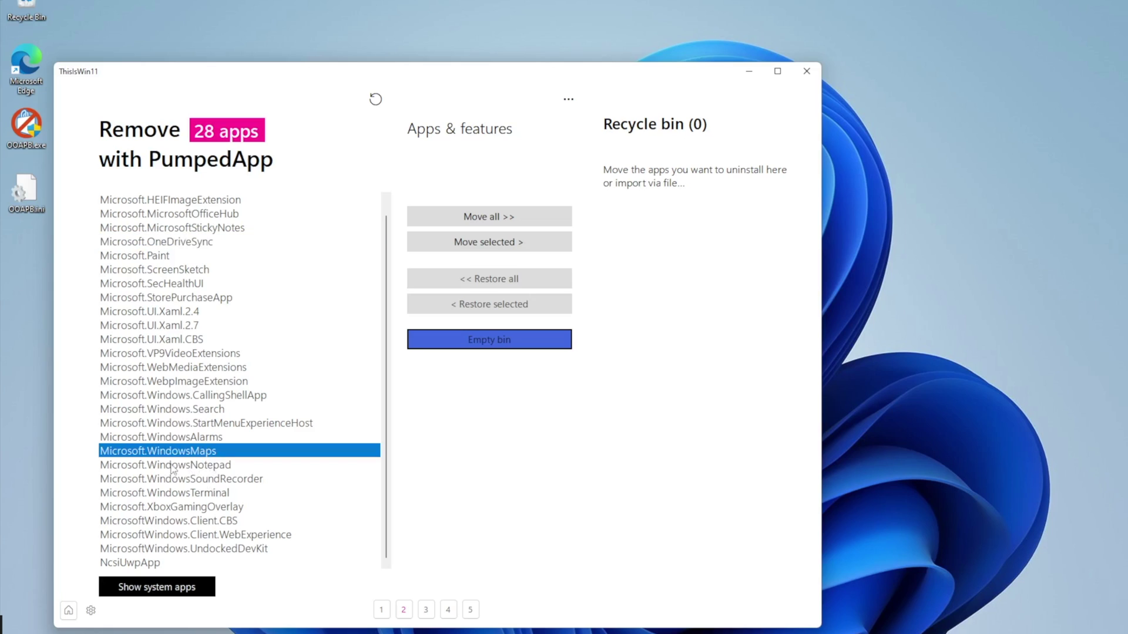
{"action": "left_click", "coordinate": [482, 241]}
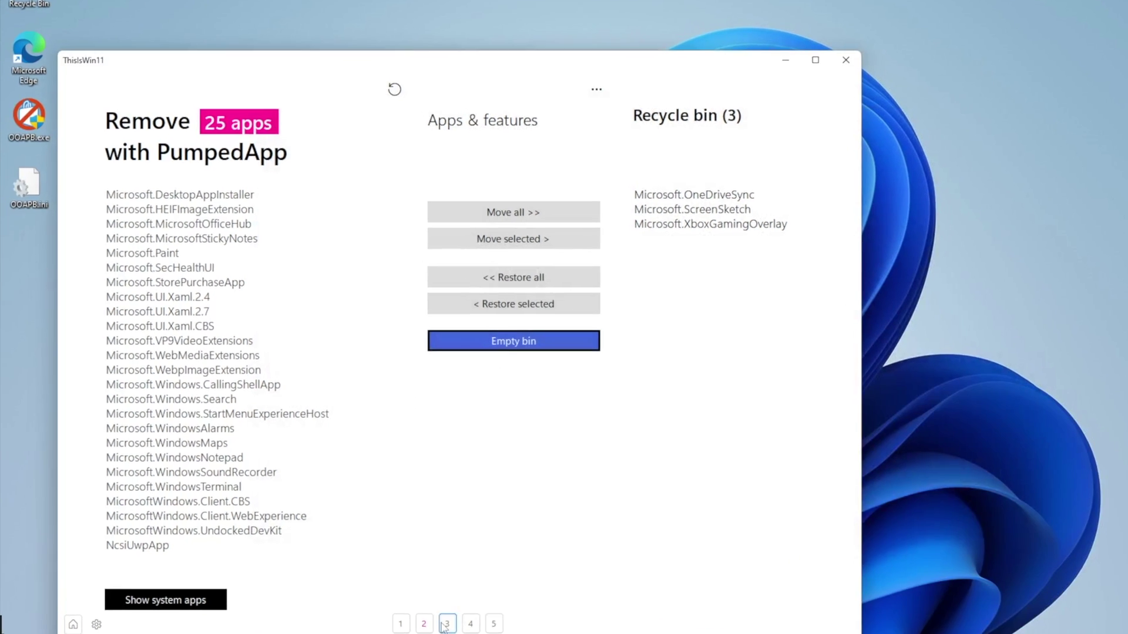
{"action": "left_click", "coordinate": [446, 625]}
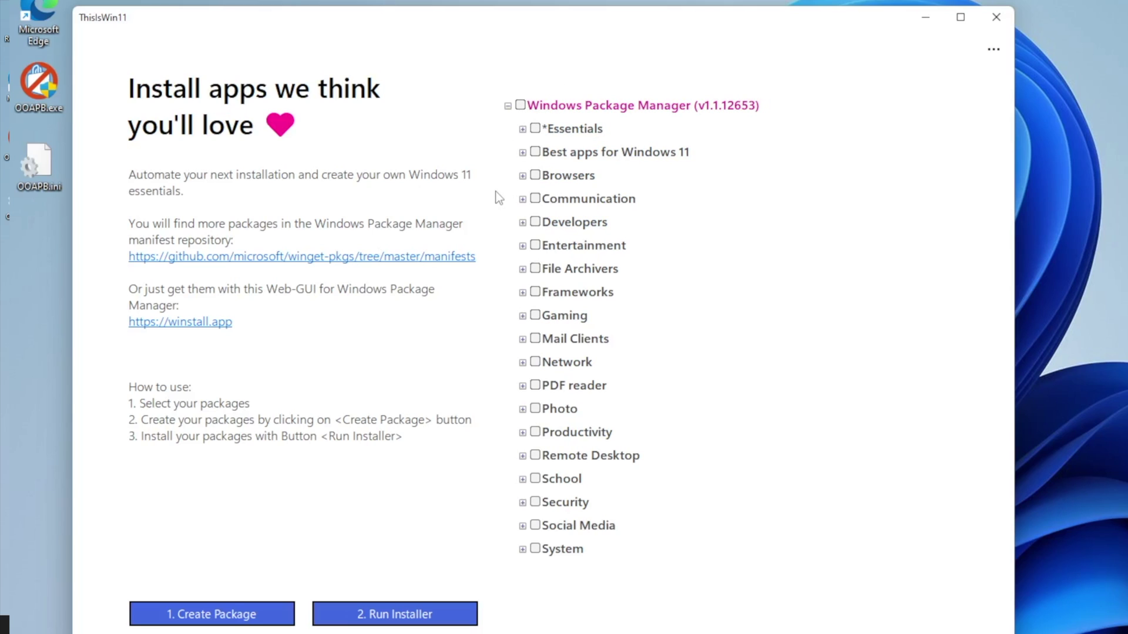
Select 7zip, Notepad++ and all Best apps for Windows 11 under Essentials
{"action": "left_click", "coordinate": [523, 129]}
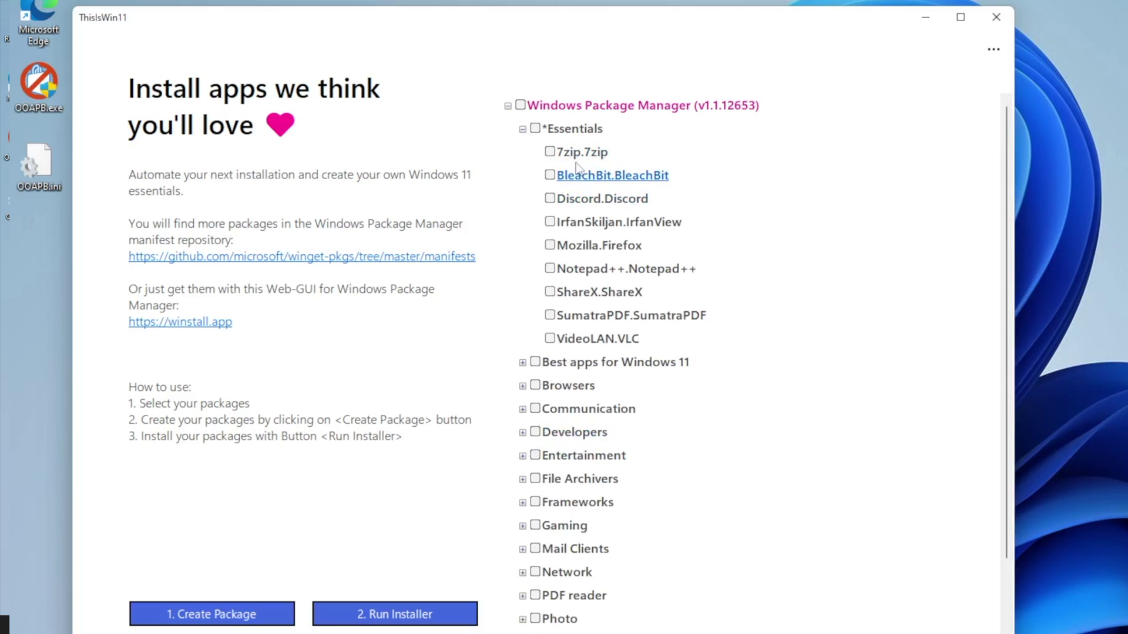
{"action": "left_click", "coordinate": [549, 268]}
{"action": "left_click", "coordinate": [522, 362]}
{"action": "left_click", "coordinate": [536, 362]}
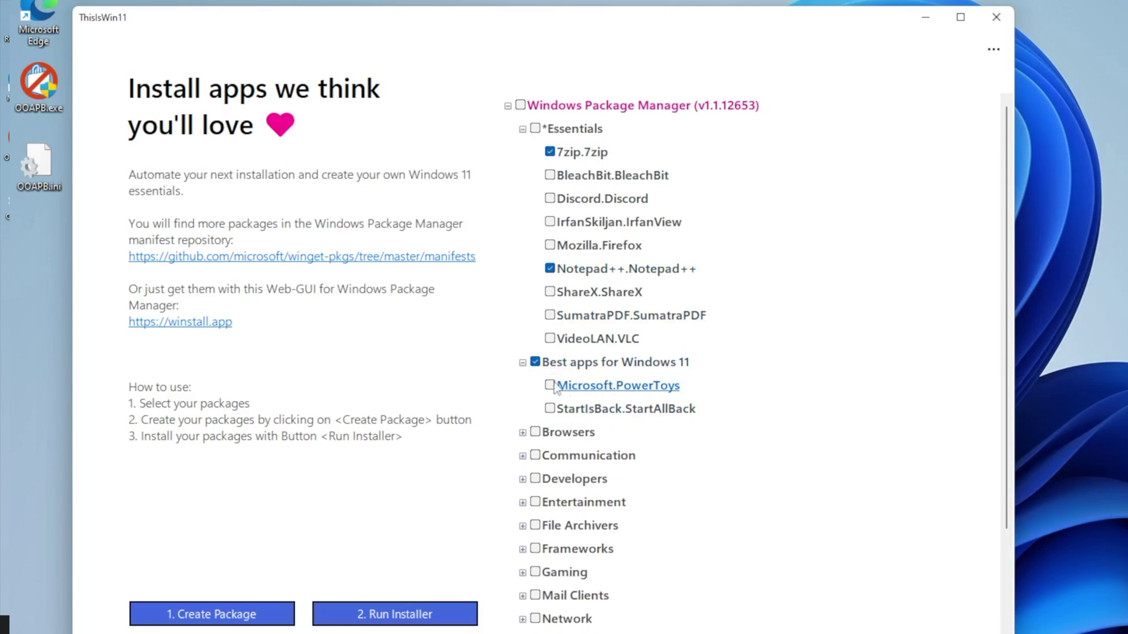
{"action": "scroll", "coordinate": [552, 388], "scroll_direction": "down", "scroll_amount": 15}
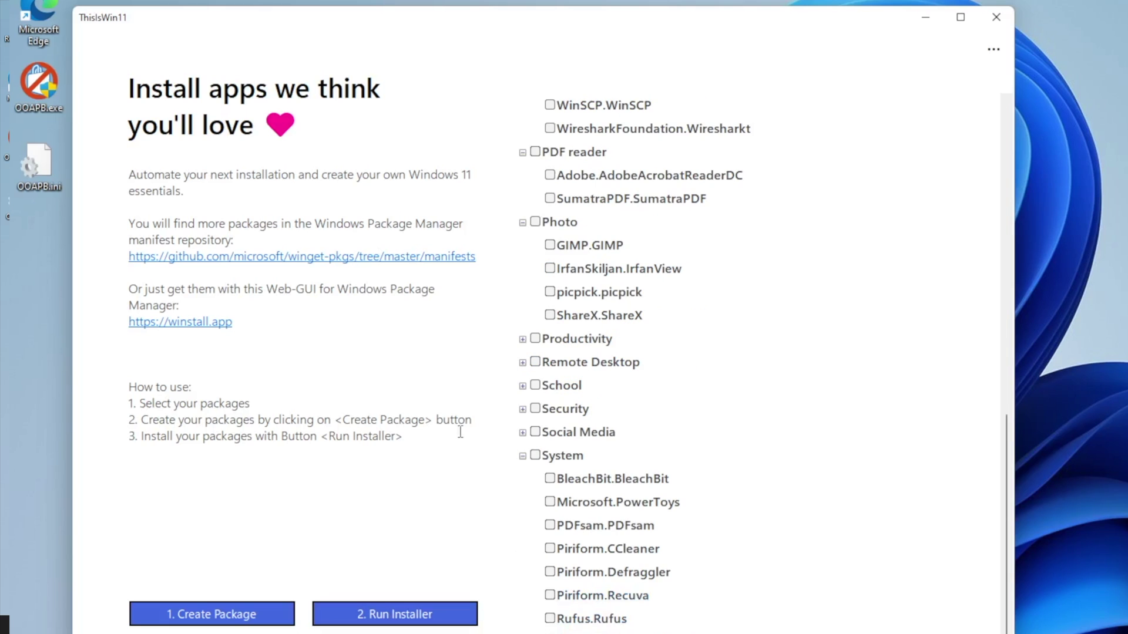
Create the winget package from the chosen apps and continue to PowerUI
{"action": "left_click", "coordinate": [185, 617]}
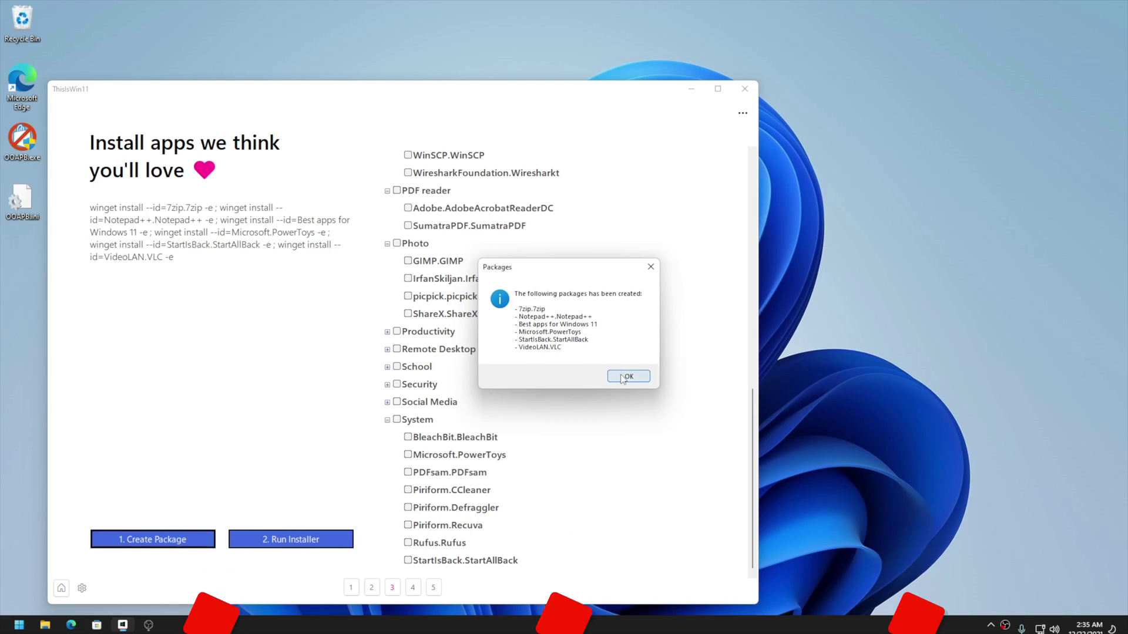
{"action": "left_click", "coordinate": [628, 377]}
{"action": "left_click", "coordinate": [278, 538]}
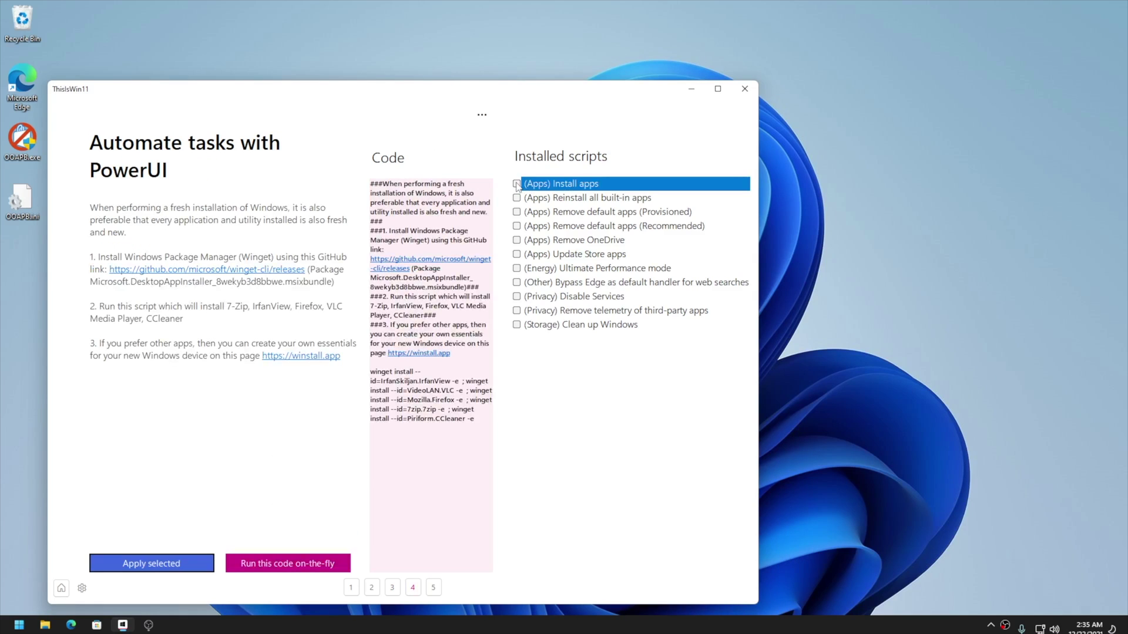
Run only the (Apps) Remove OneDrive script and dismiss its success message
{"action": "left_click", "coordinate": [517, 184]}
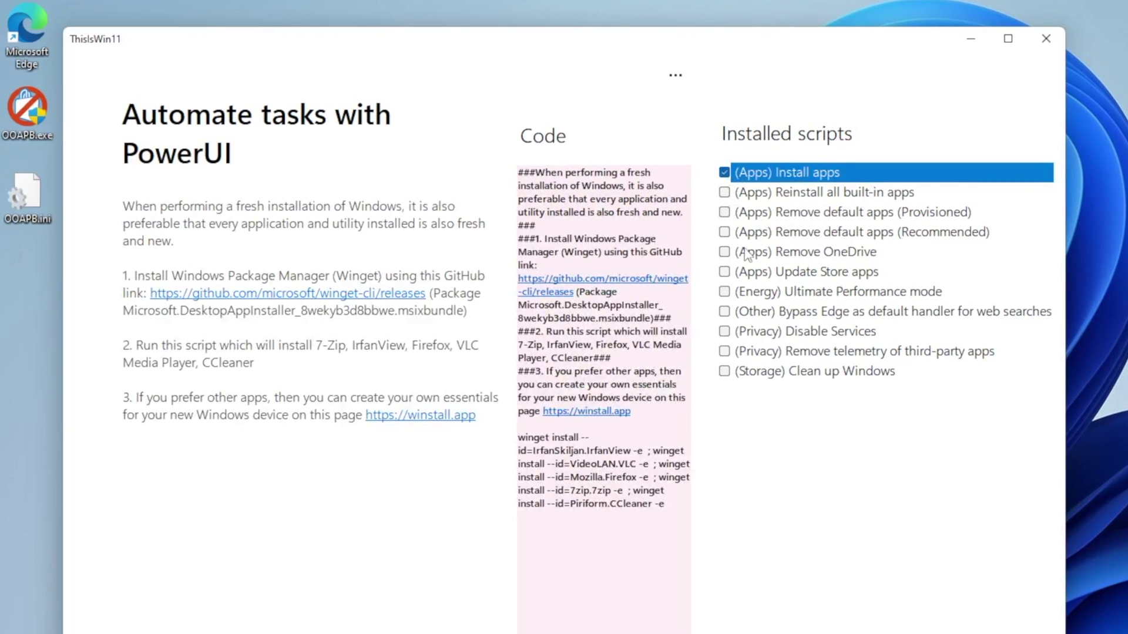
{"action": "left_click", "coordinate": [727, 258]}
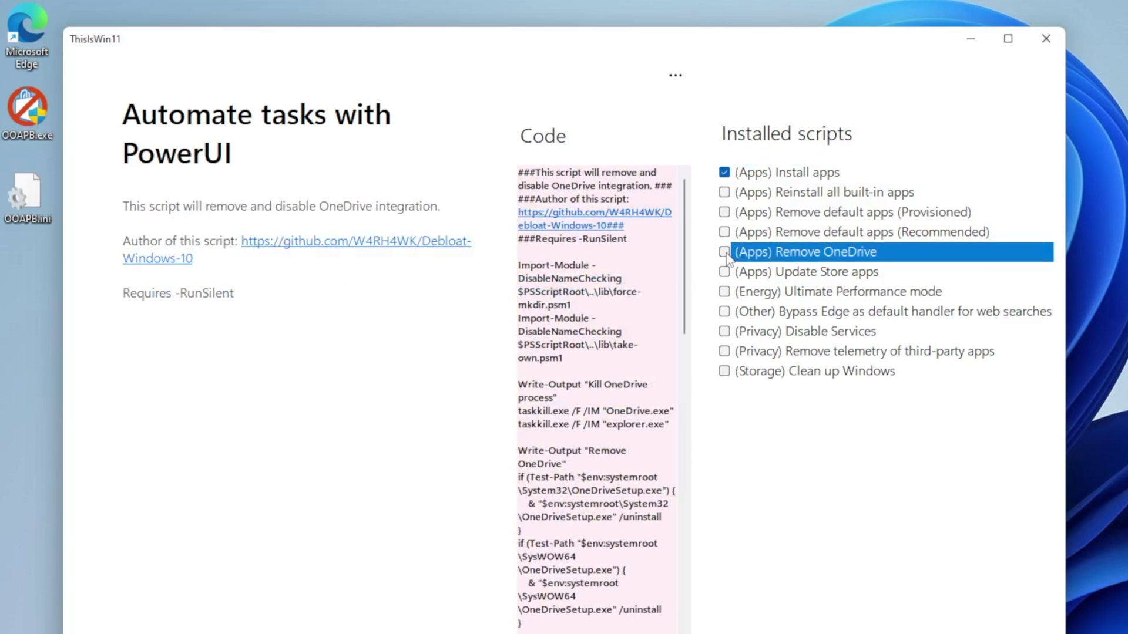
{"action": "left_click", "coordinate": [791, 179]}
{"action": "left_click", "coordinate": [787, 257]}
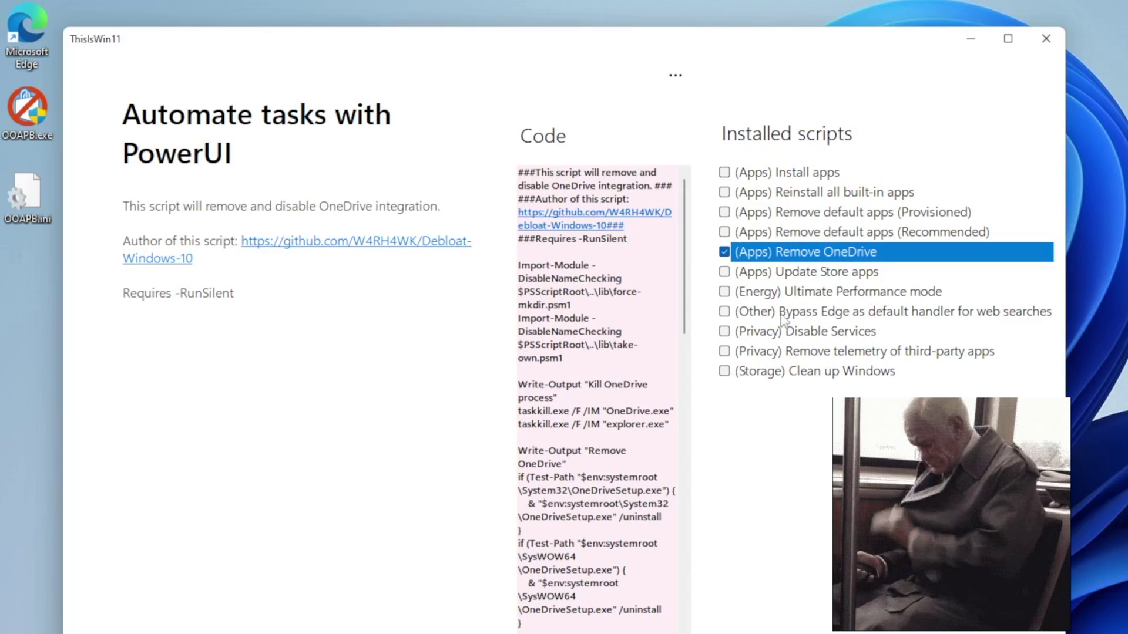
{"action": "key", "text": "Return"}
{"action": "key", "text": "Return"}
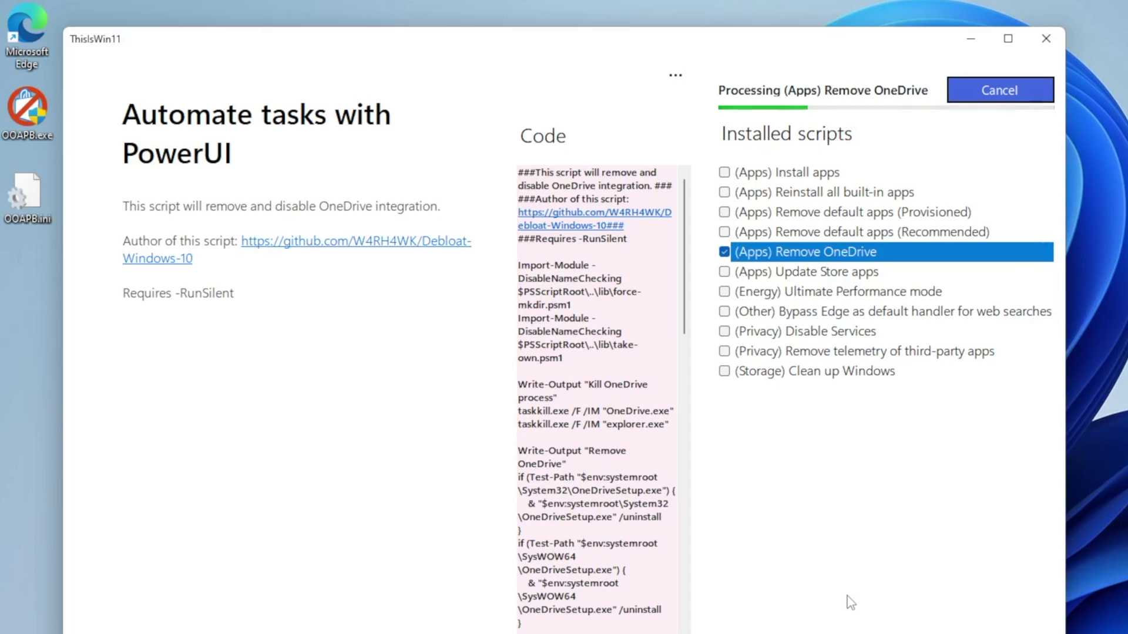
{"action": "left_click", "coordinate": [889, 415]}
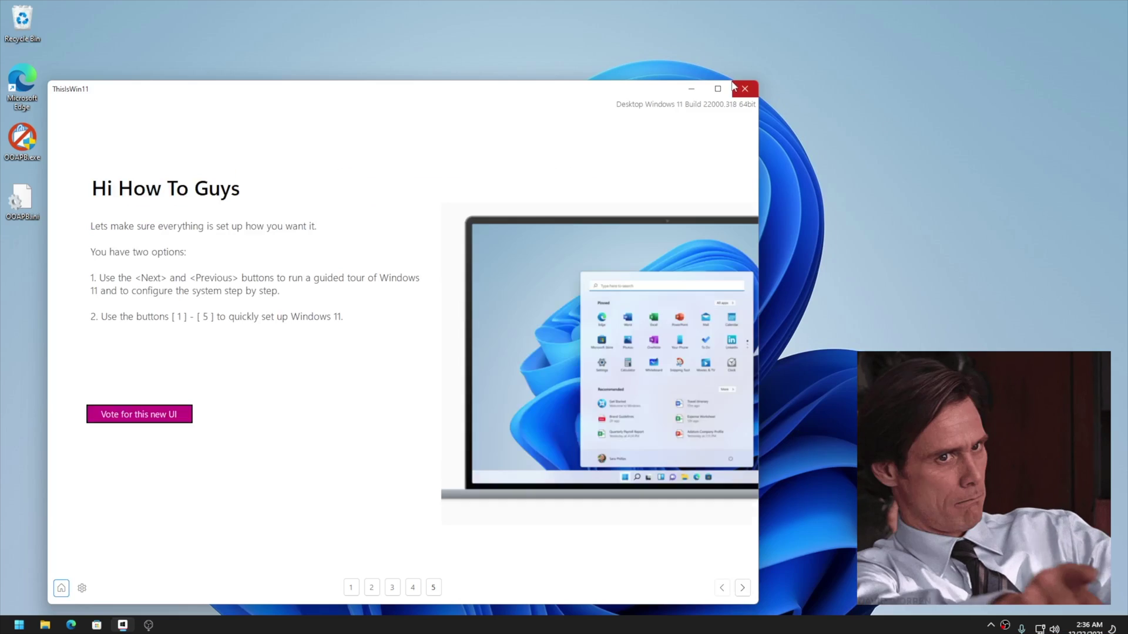
{"action": "left_click", "coordinate": [744, 89]}
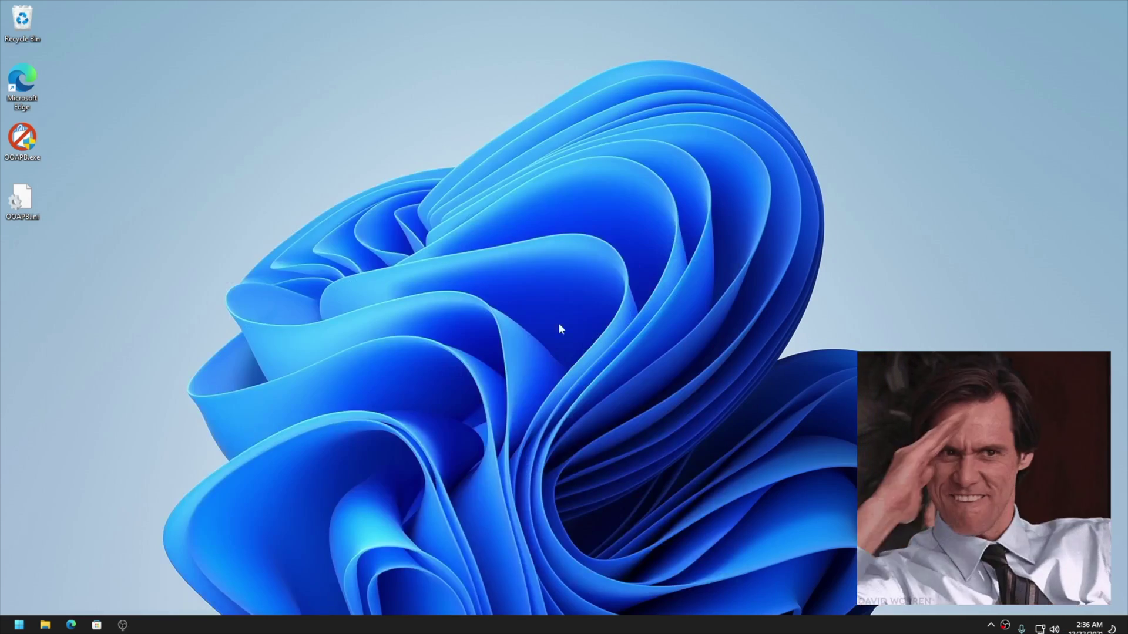